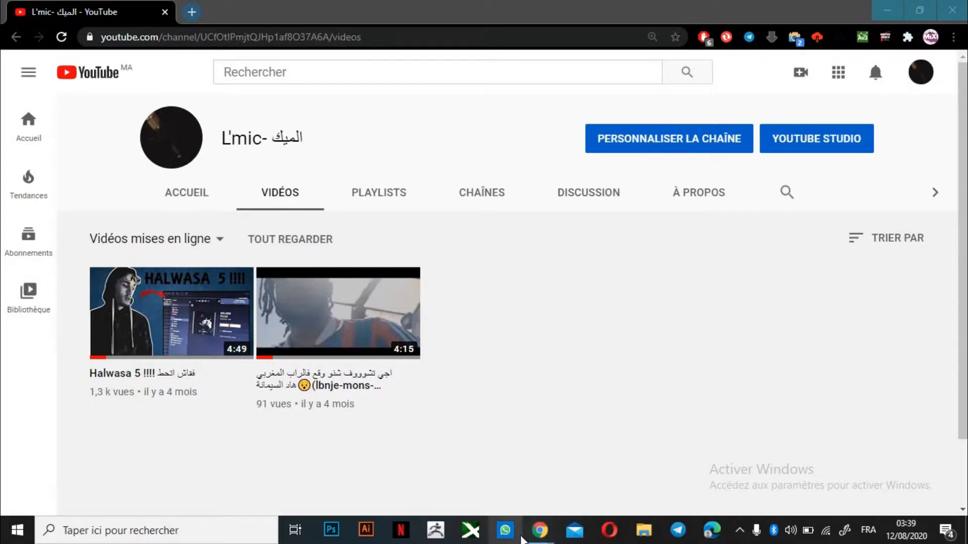
Google 'business manager', open the Business Manager Overview page and sign in
mouse_move(539, 529)
left_click(619, 446)
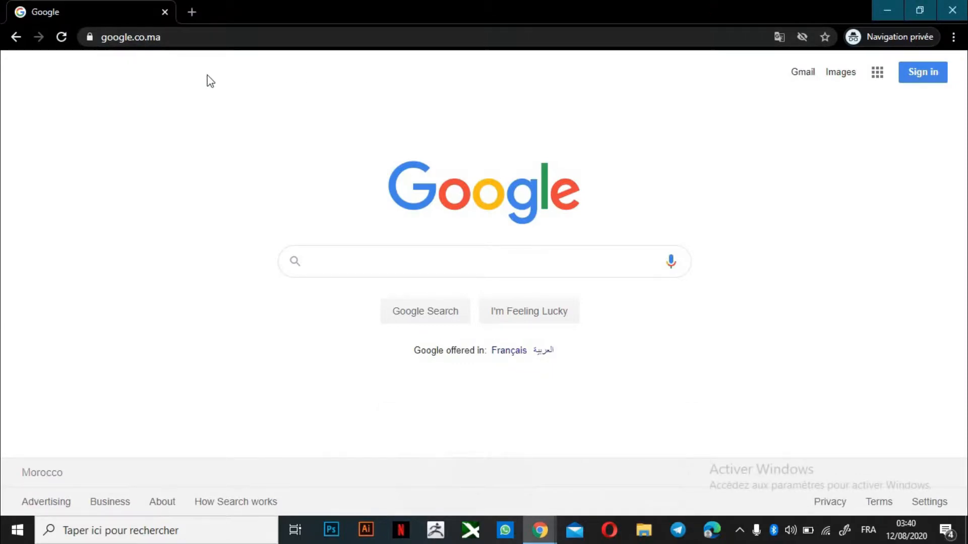
left_click(232, 37)
type("business manager")
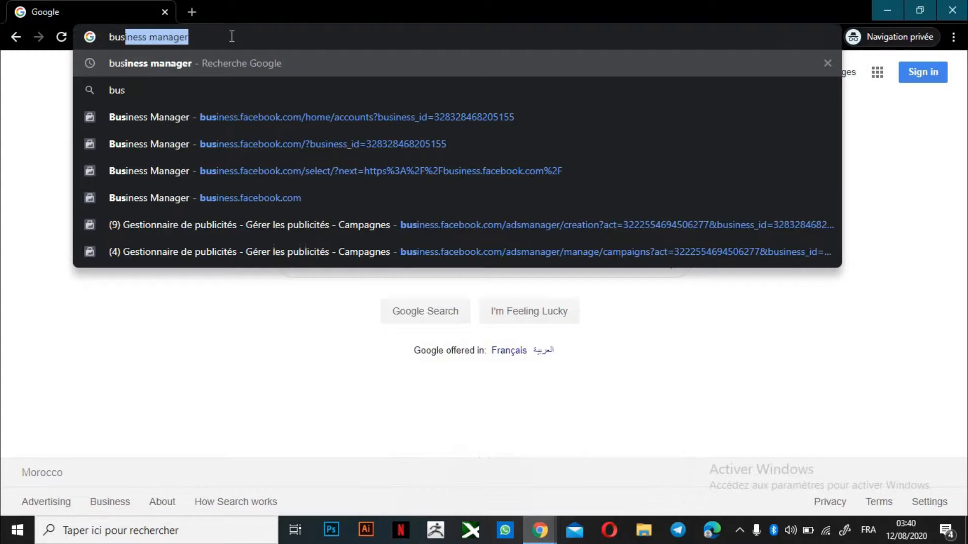
key("Return")
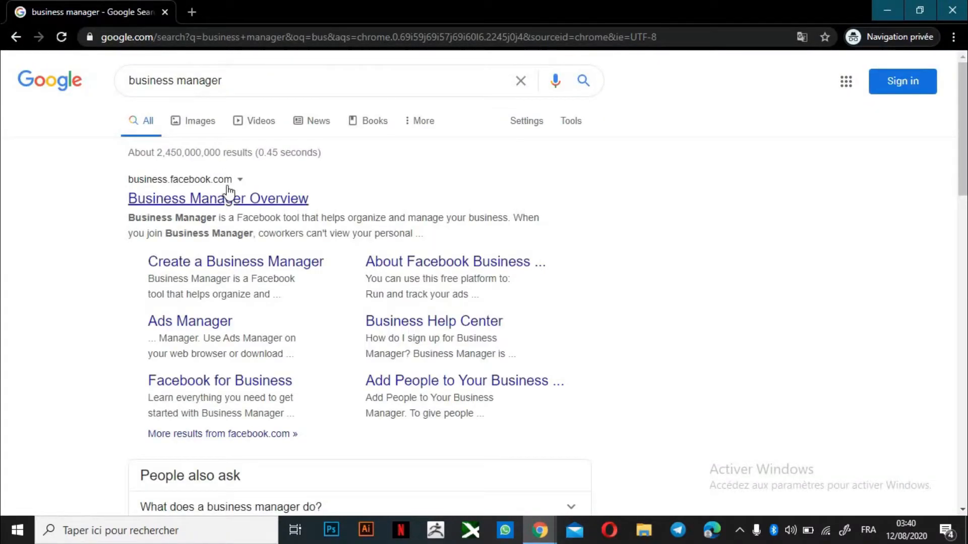
left_click(217, 202)
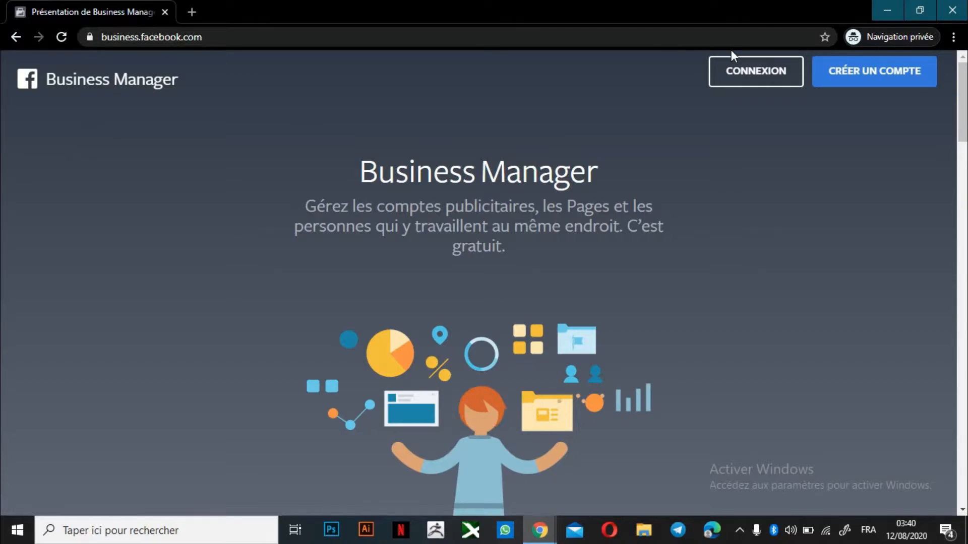
left_click(891, 80)
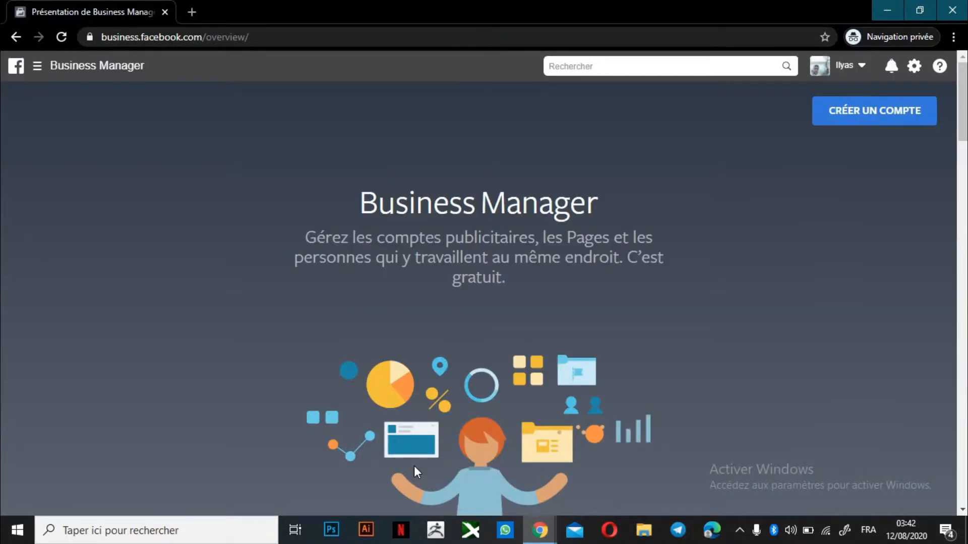
Start a new Business Manager account and replace the prefilled name with test123
left_click(883, 110)
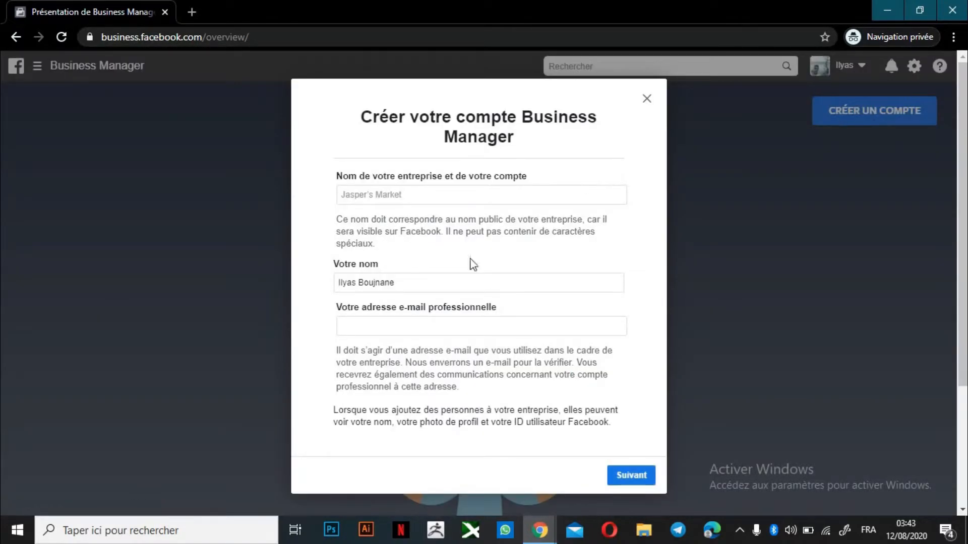
double_click(406, 283)
key("BackSpace")
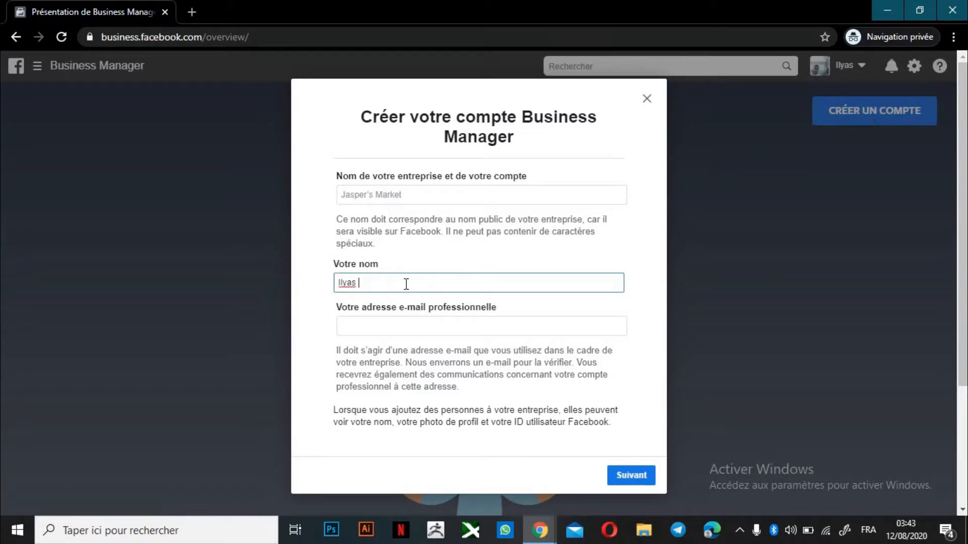
key("BackSpace")
key("BackSpace")
key("BackSpace")
key("BackSpace")
key("BackSpace")
key("BackSpace")
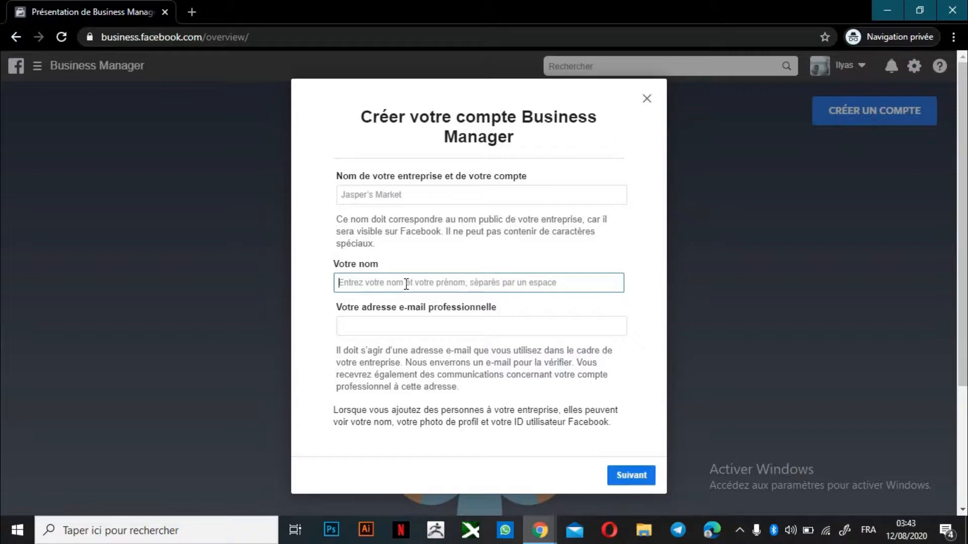
type("test")
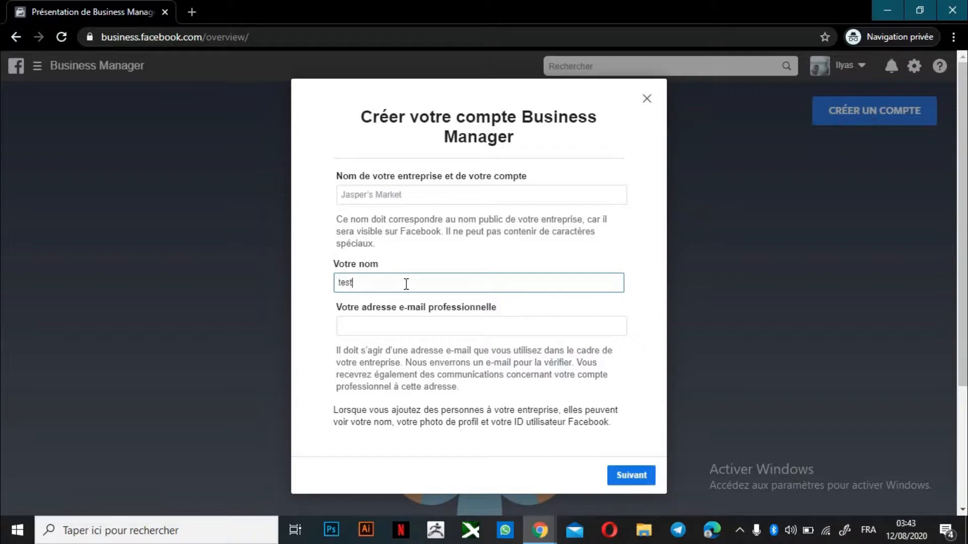
type("123")
Enter 'test' as the business name and leave the work e-mail field empty
left_click(411, 200)
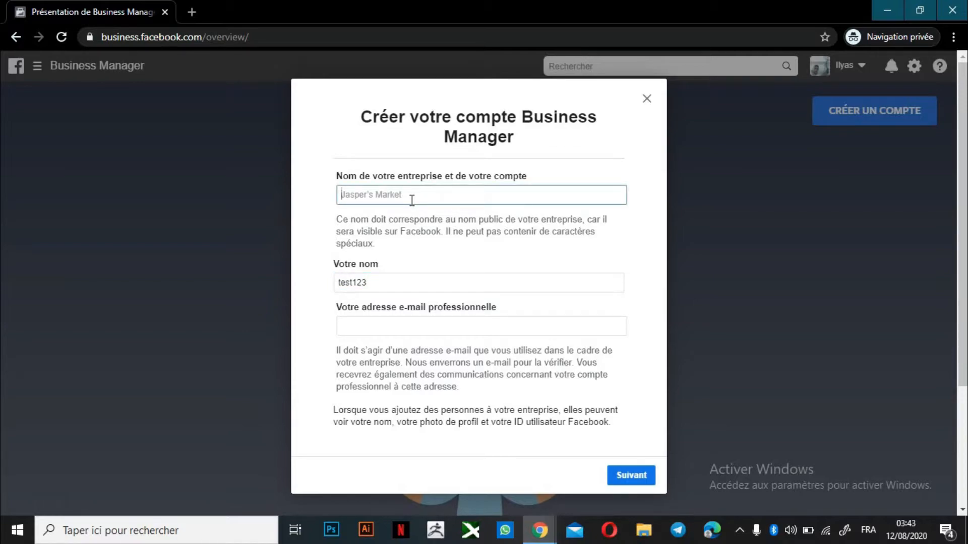
type("ts")
key("BackSpace")
type("ed")
key("BackSpace")
type("st")
left_click(383, 333)
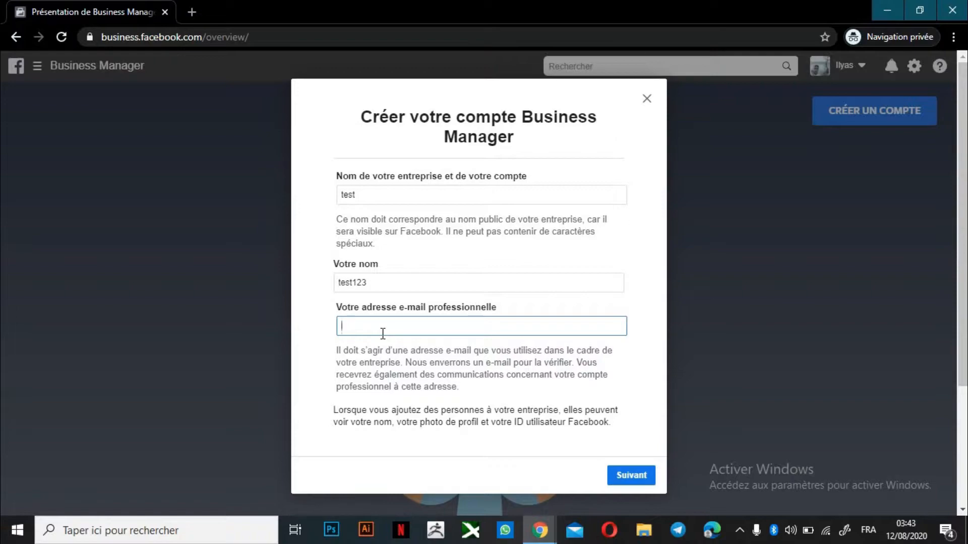
type("a")
key("BackSpace")
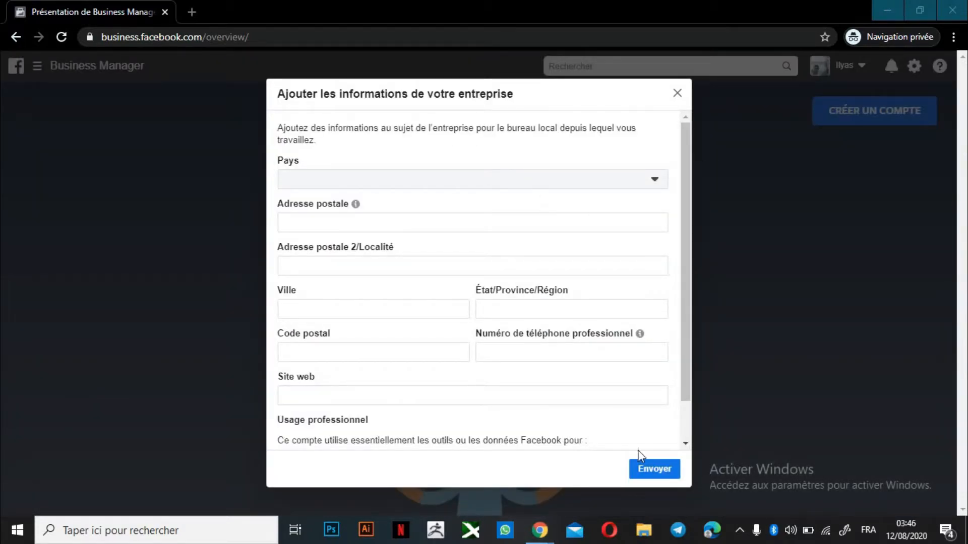
Choose Maroc as the country and enter Fes as the street address and city
scroll(685, 164, "down", 1)
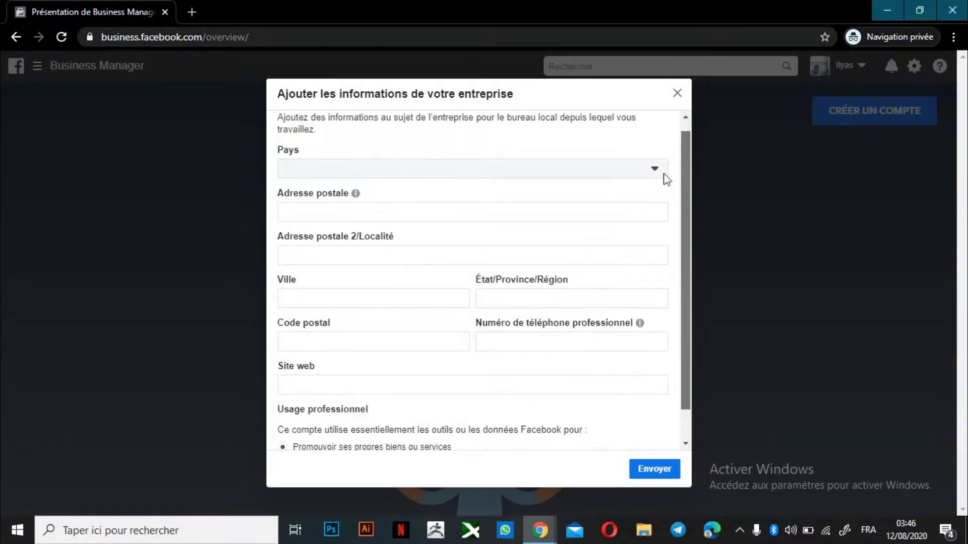
left_click(574, 135)
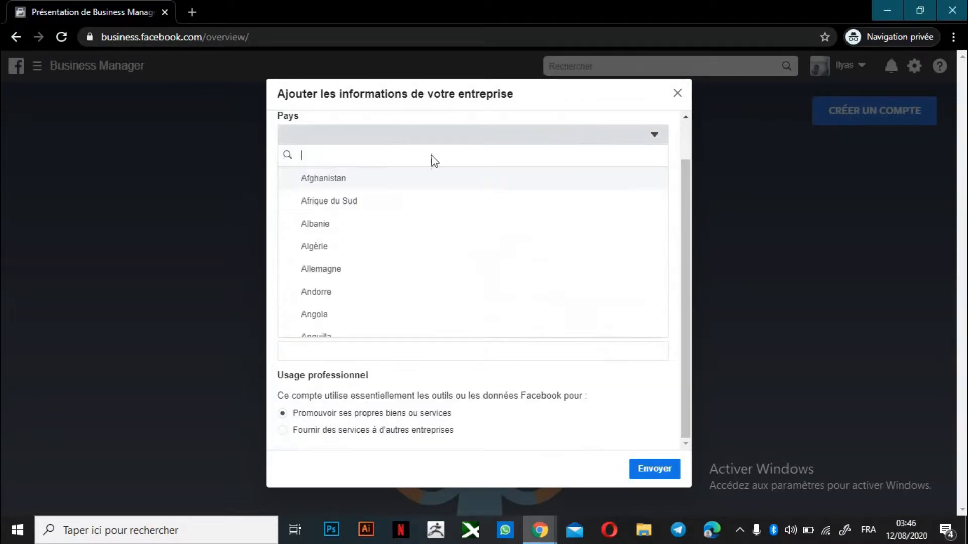
type("m")
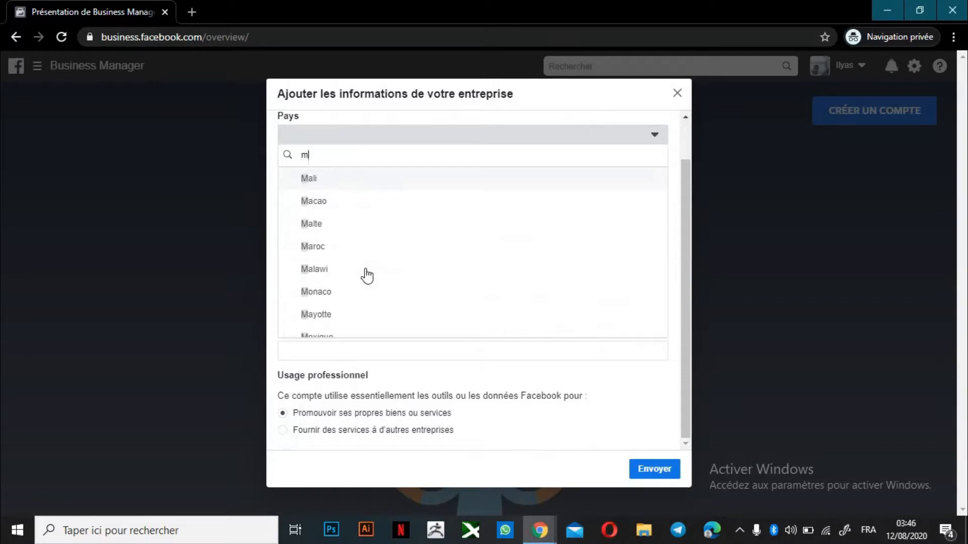
left_click(361, 246)
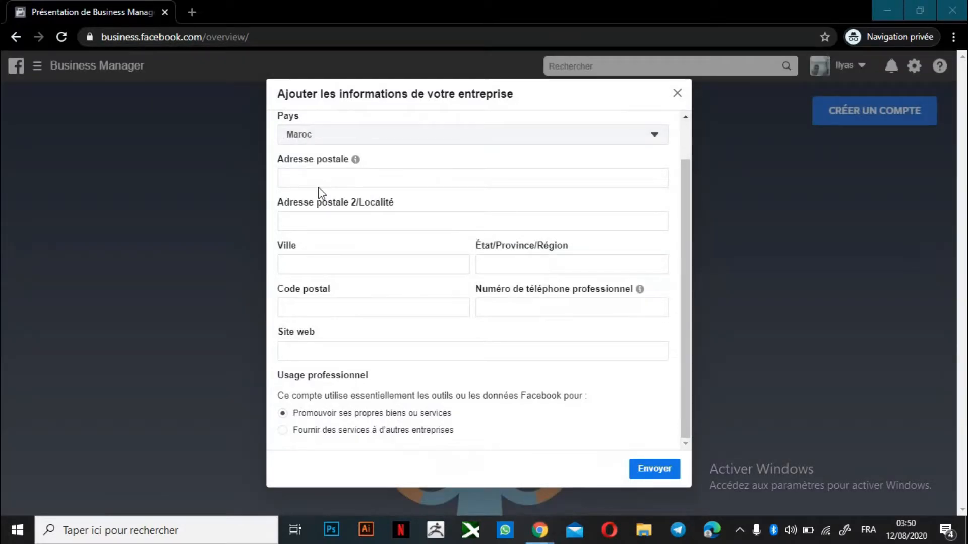
left_click(332, 175)
type("fes")
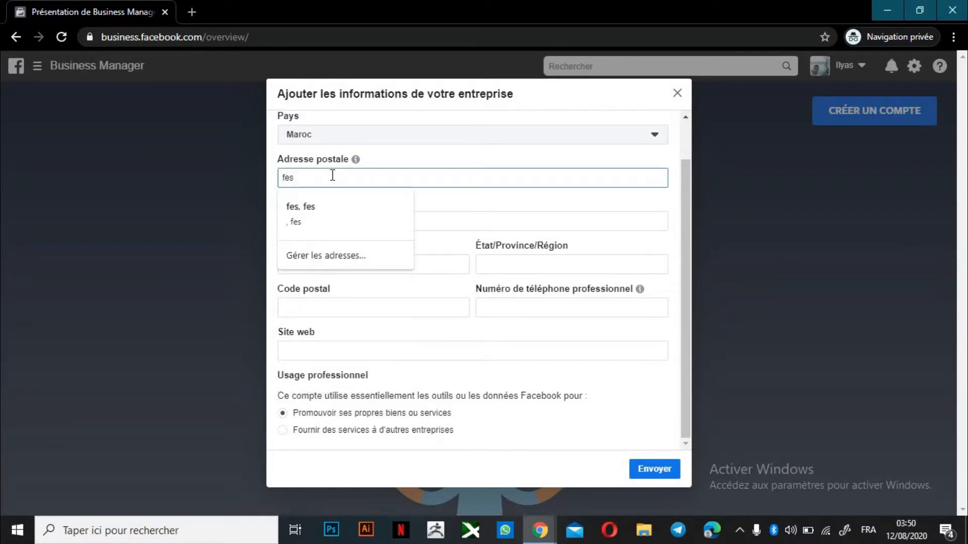
left_click(437, 260)
type("fes")
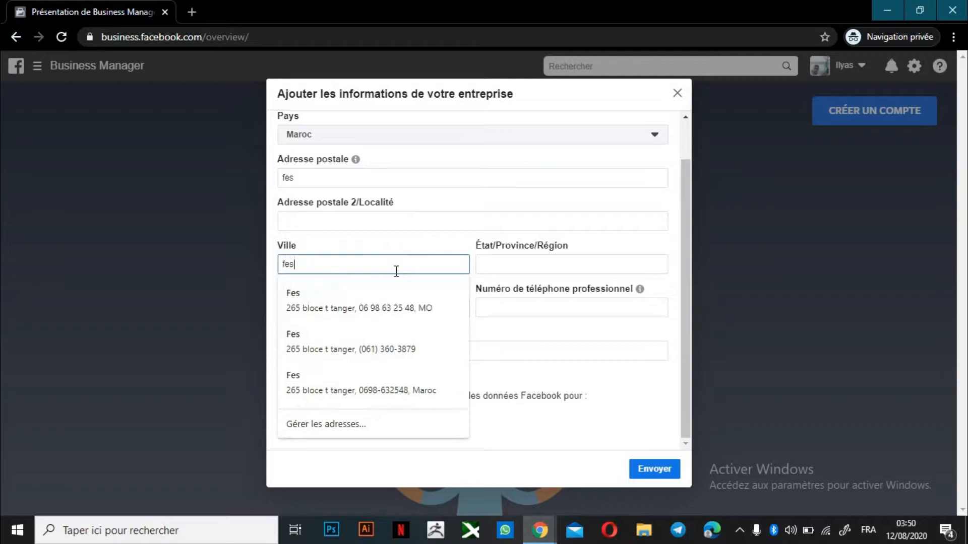
Enter region 'fes meknes', postal code 30000 and a business phone number
left_click(536, 267)
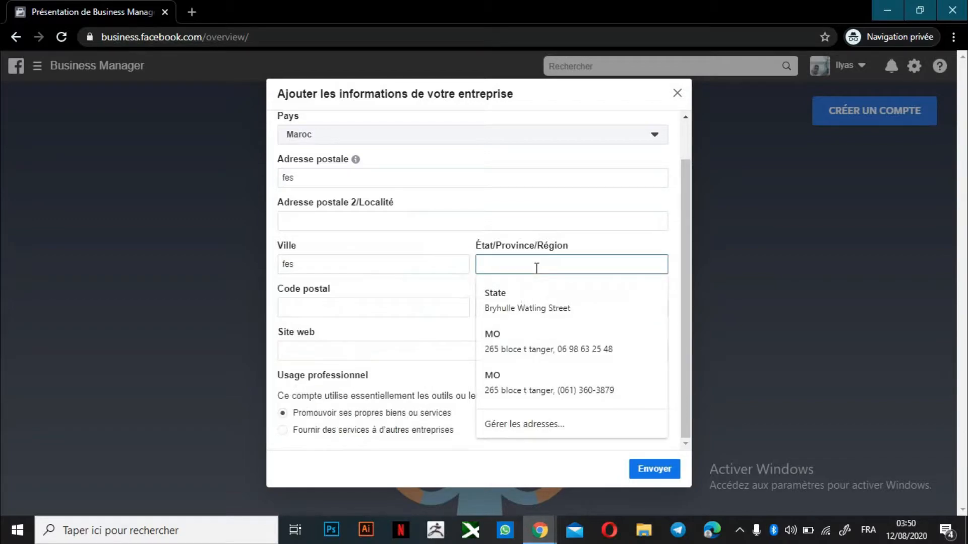
type("fes ")
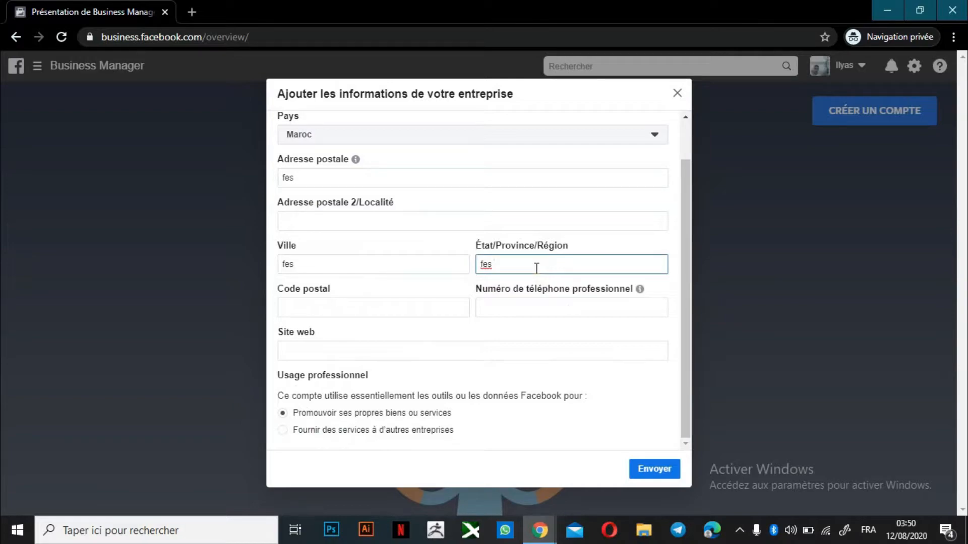
type("meknes")
left_click(374, 308)
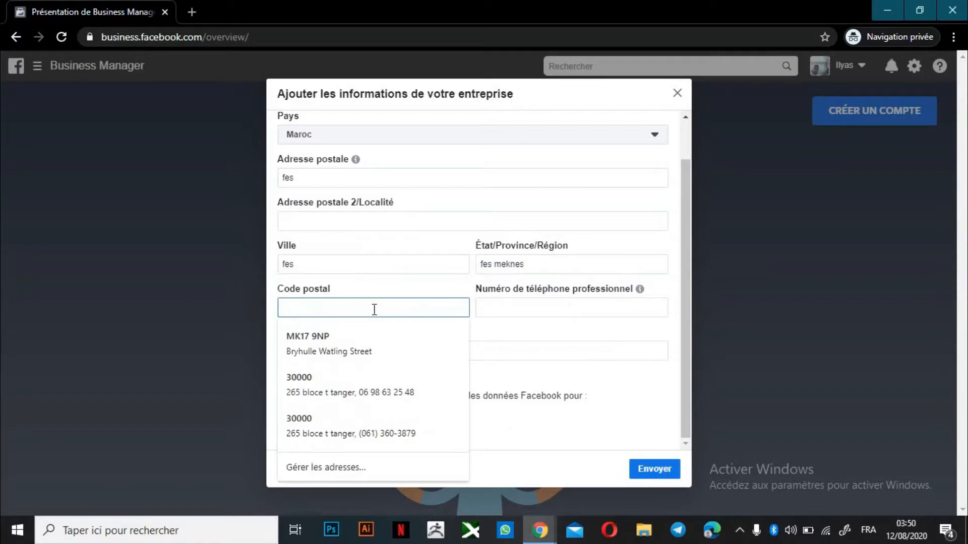
type("300")
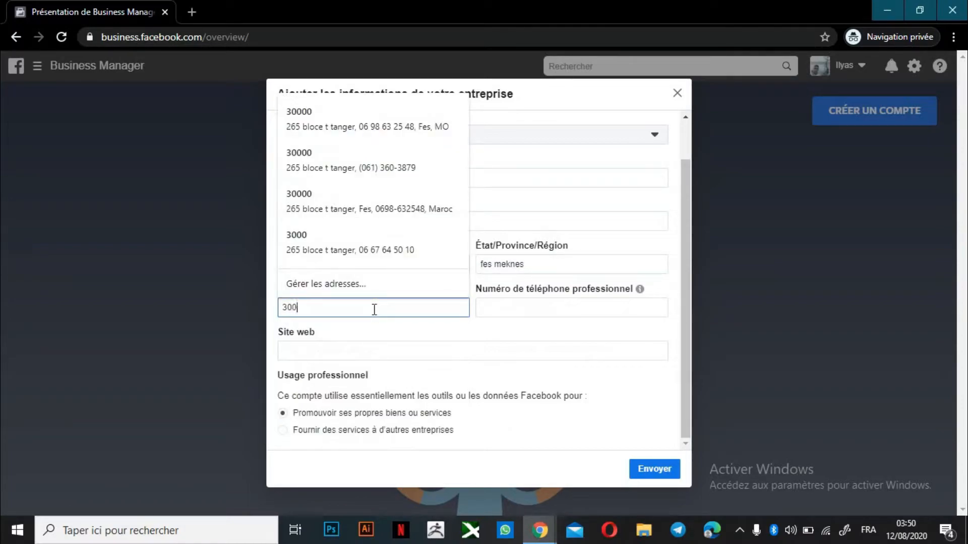
type("00")
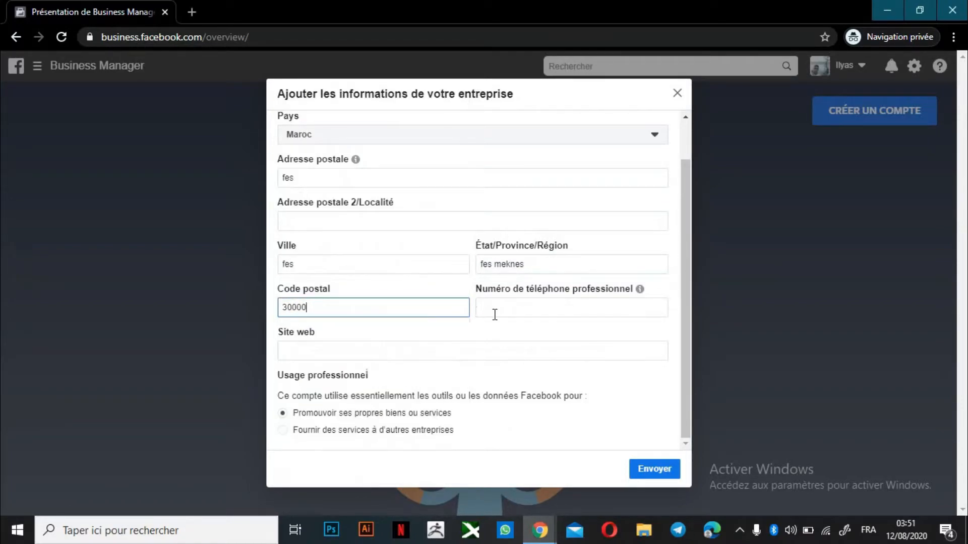
left_click(493, 314)
type("06")
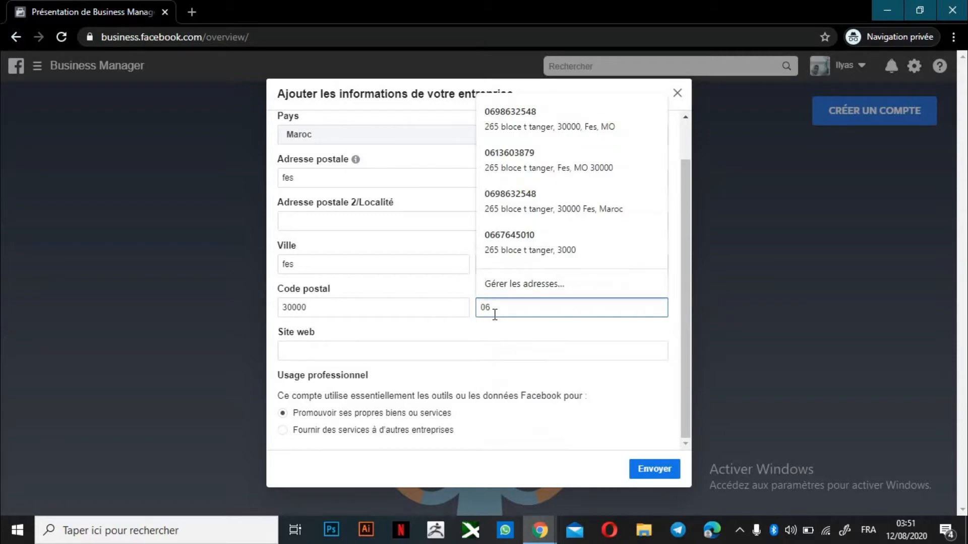
type("777777")
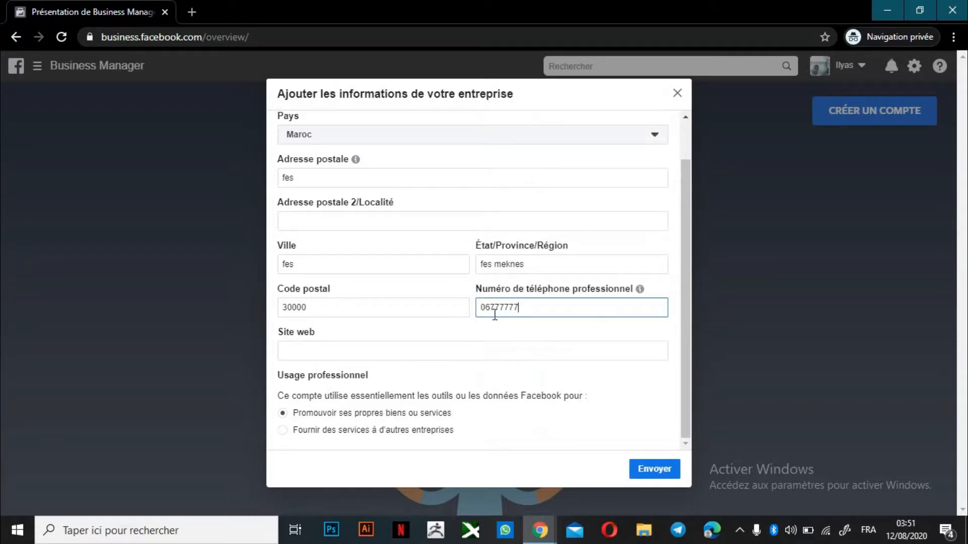
left_click(352, 356)
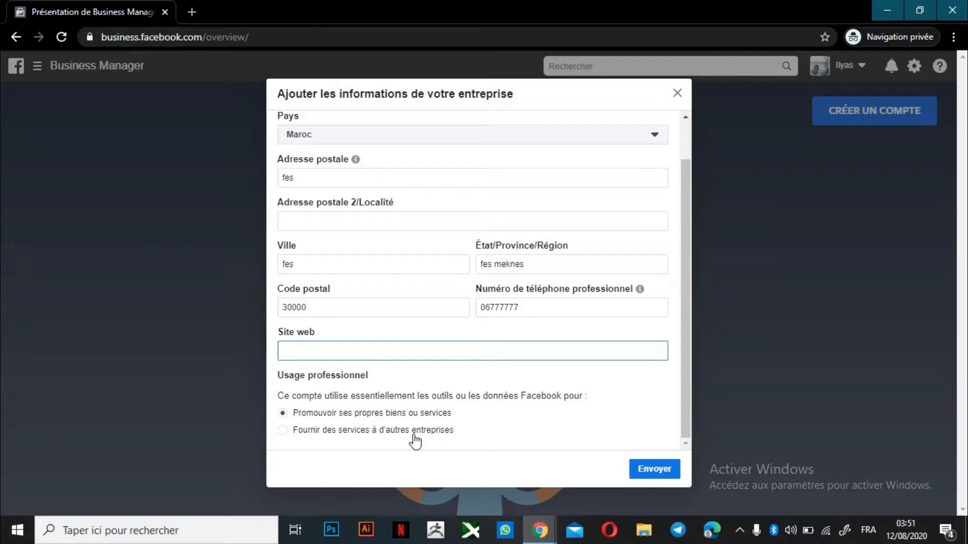
left_click(325, 425)
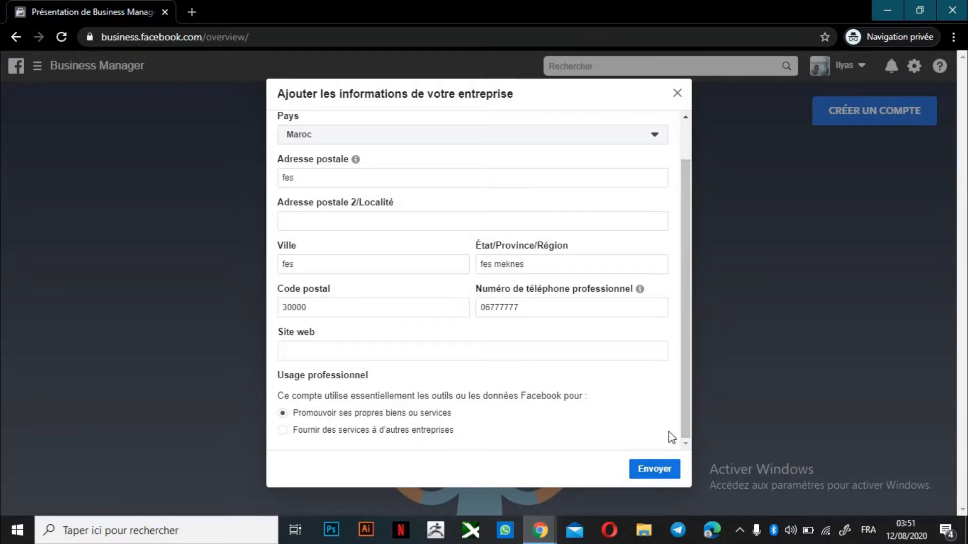
left_click(655, 469)
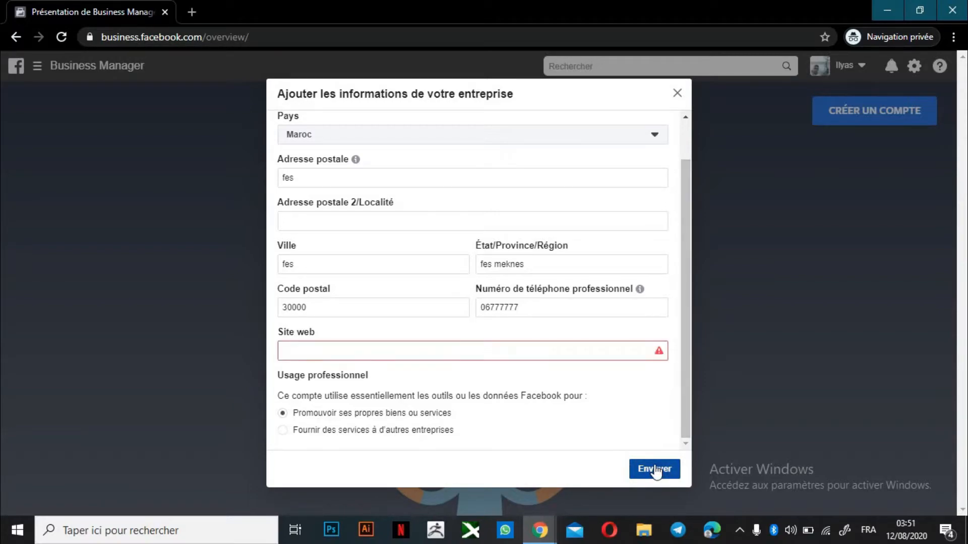
left_click(455, 355)
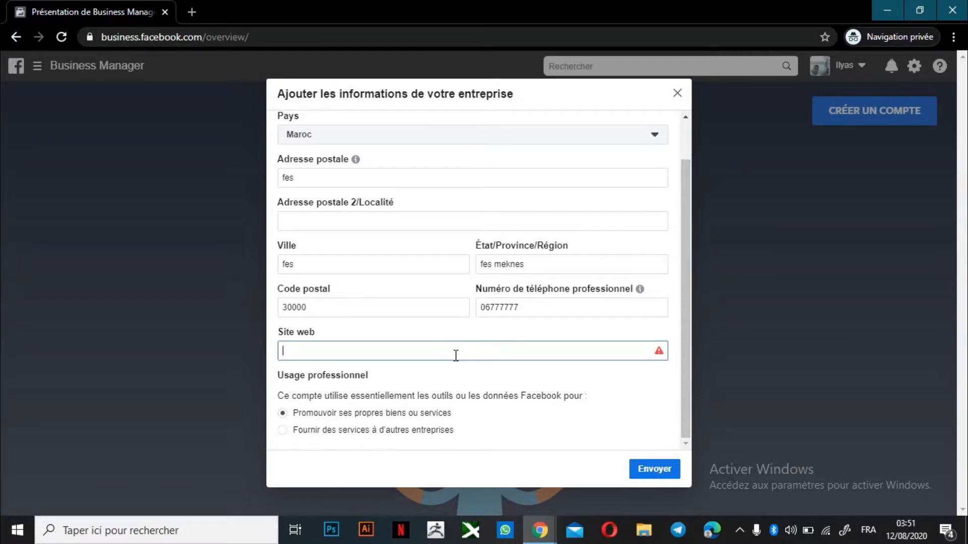
type("www")
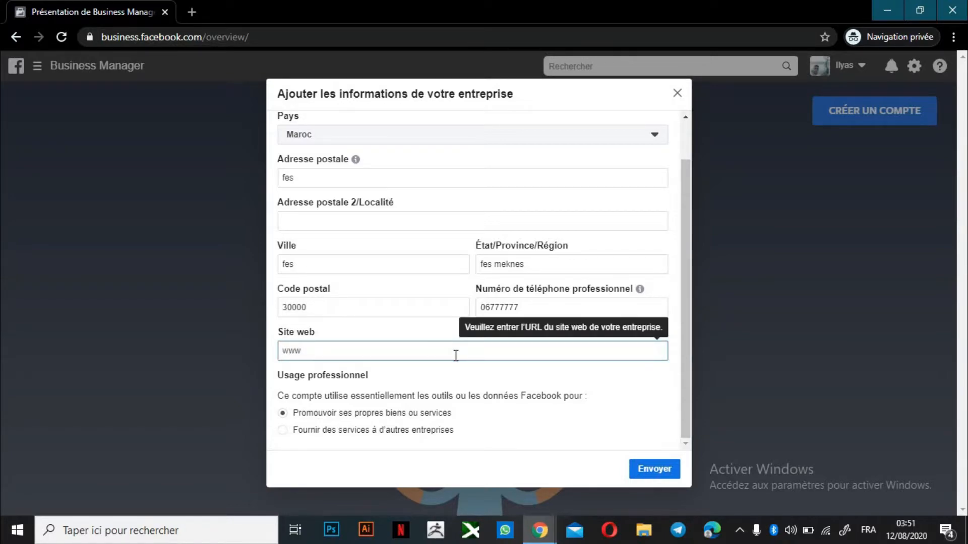
type(".test.com")
left_click(664, 468)
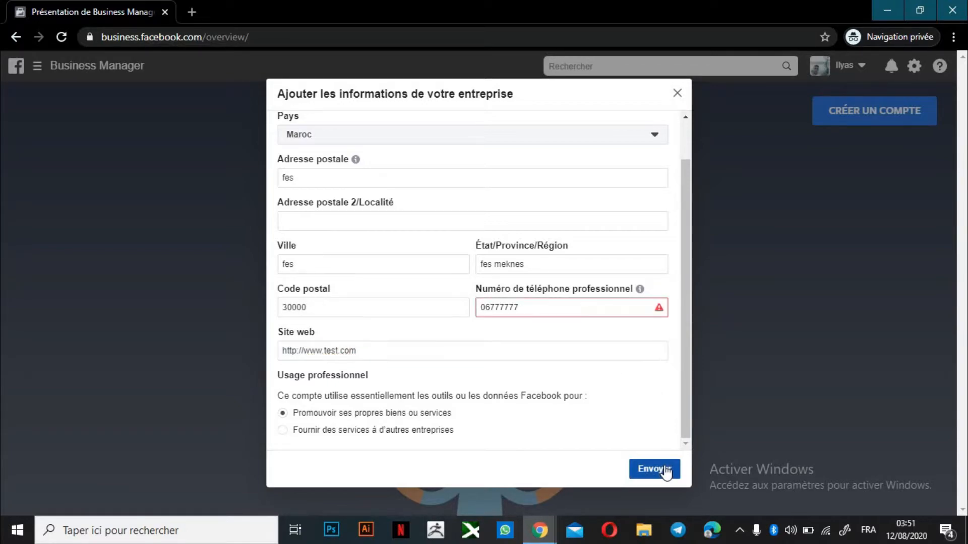
Erase the rejected business phone number from the form
left_click(460, 348)
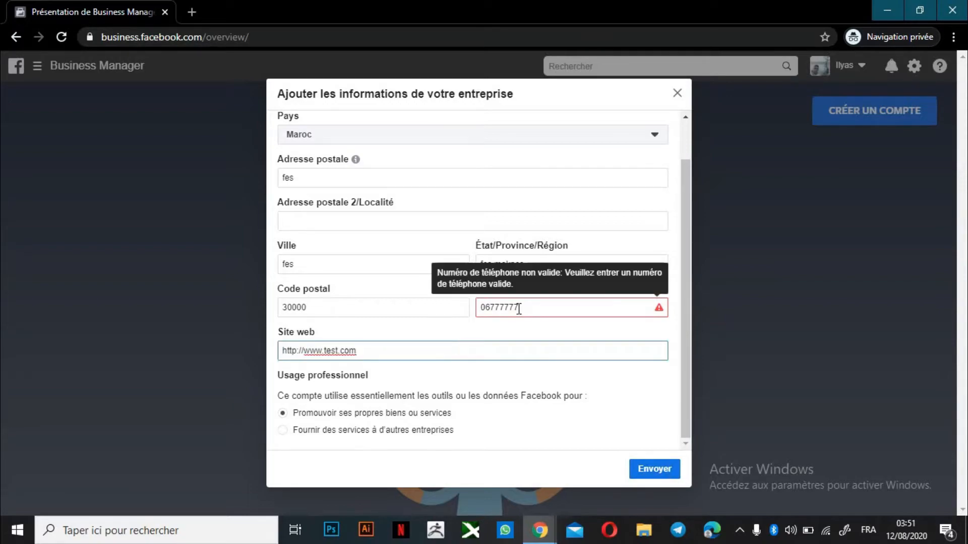
left_click(544, 304)
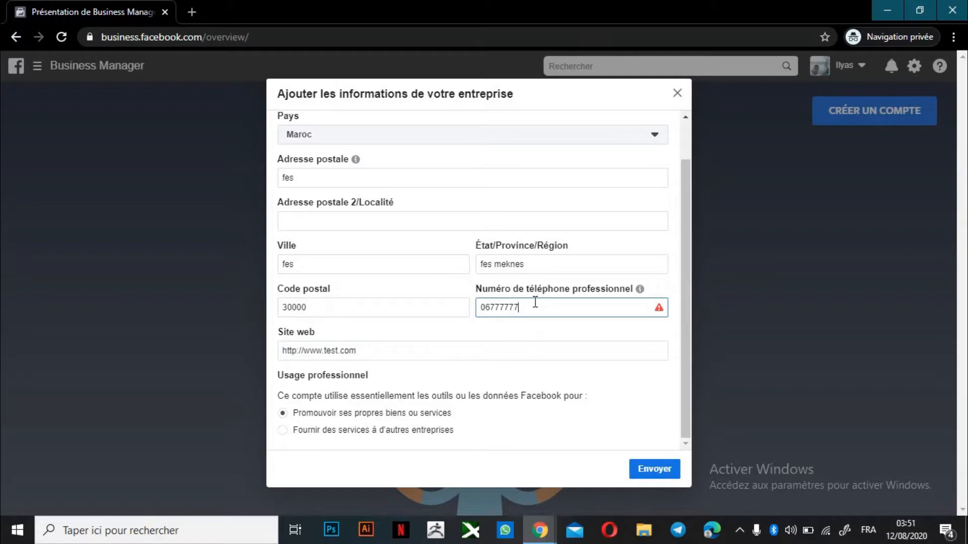
key("BackSpace")
key("BackSpace")
key("BackSpace")
key("BackSpace")
key("BackSpace")
key("BackSpace")
key("BackSpace")
key("BackSpace")
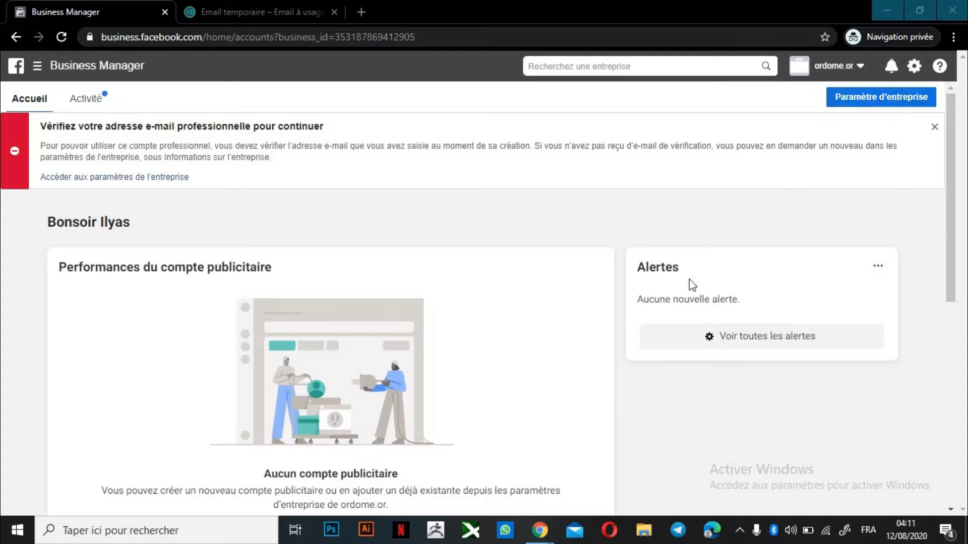
Open Business Settings from the gear icon and show its Pages section
left_click(915, 73)
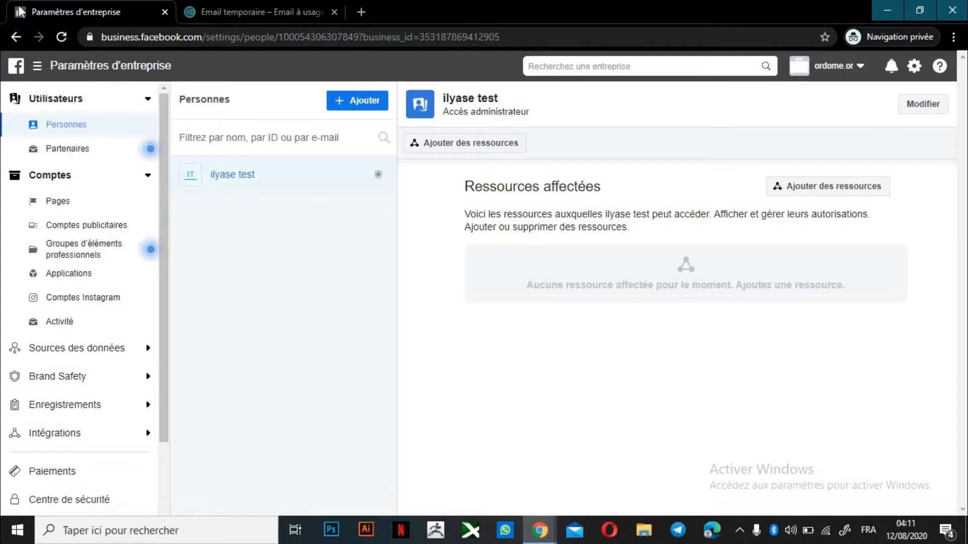
left_click(62, 201)
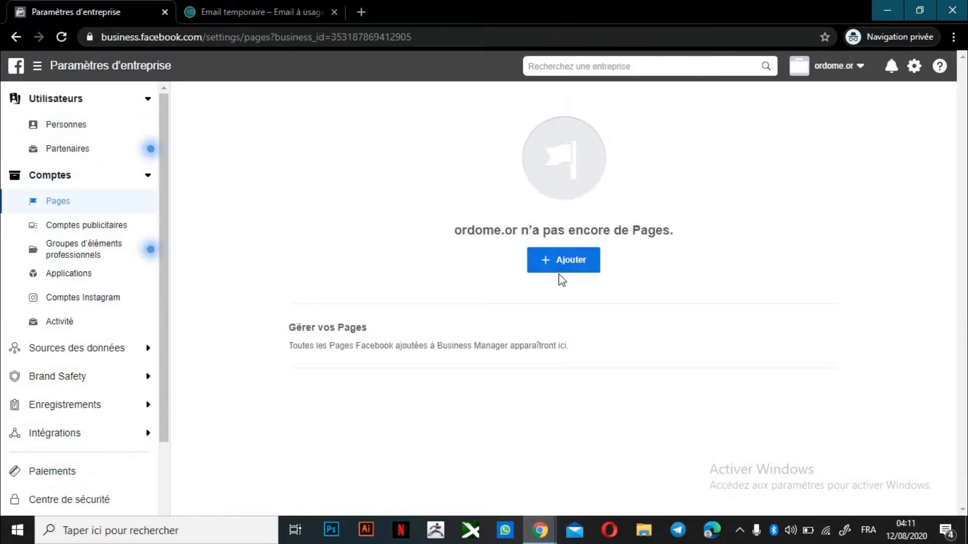
Add the existing Infox Facebook Page to the business, then view Instagram accounts
left_click(568, 273)
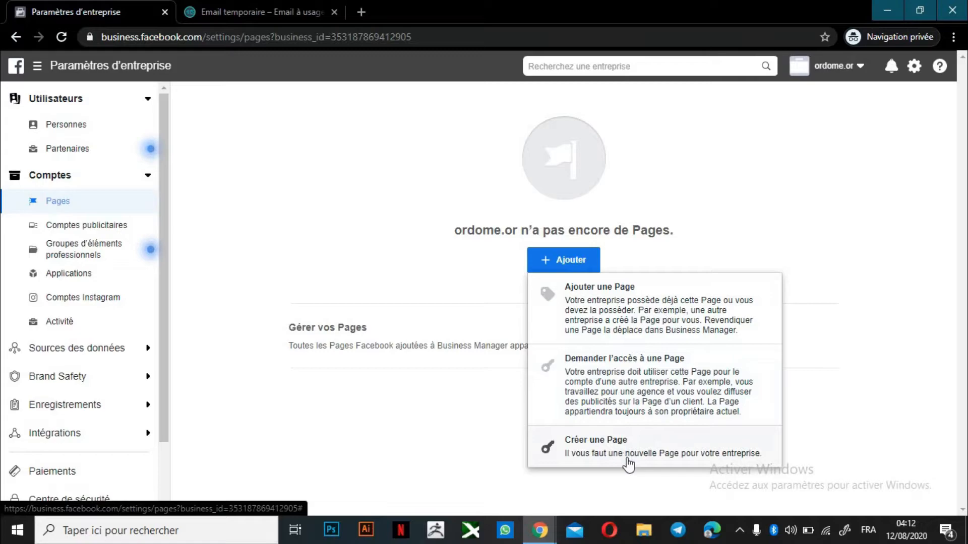
left_click(675, 322)
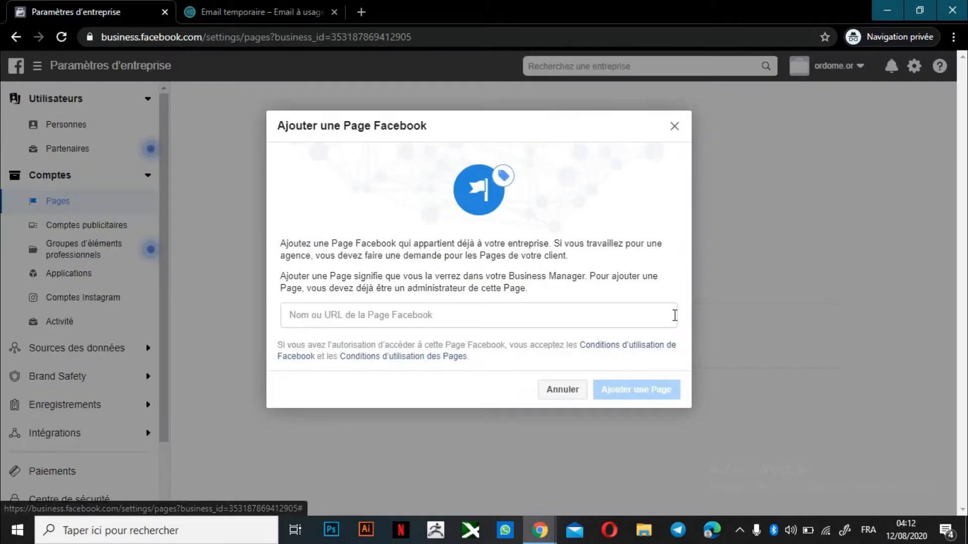
left_click(339, 323)
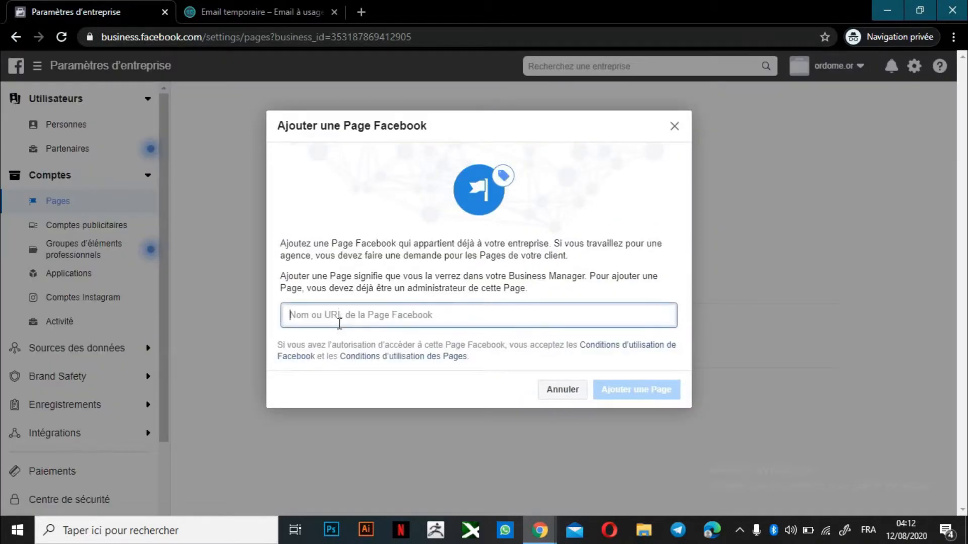
type("in")
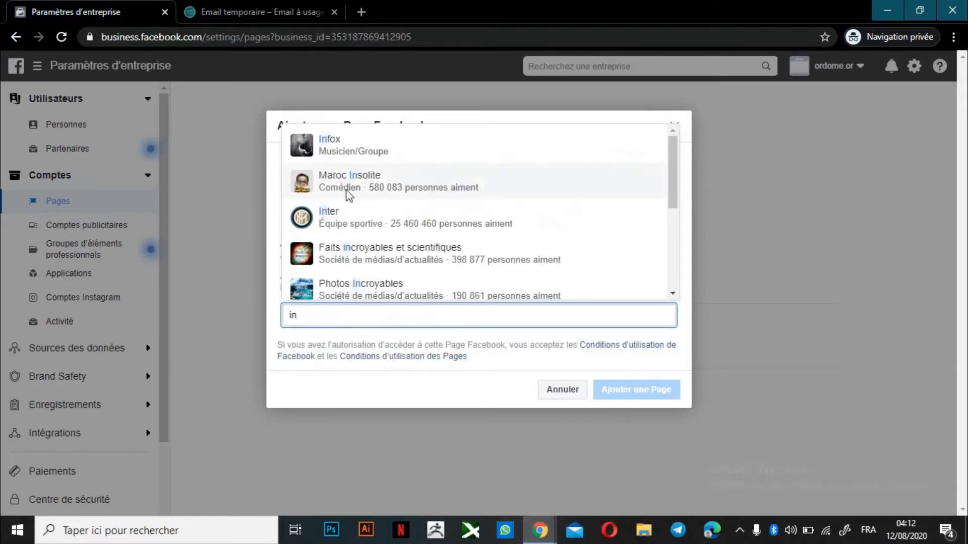
left_click(374, 152)
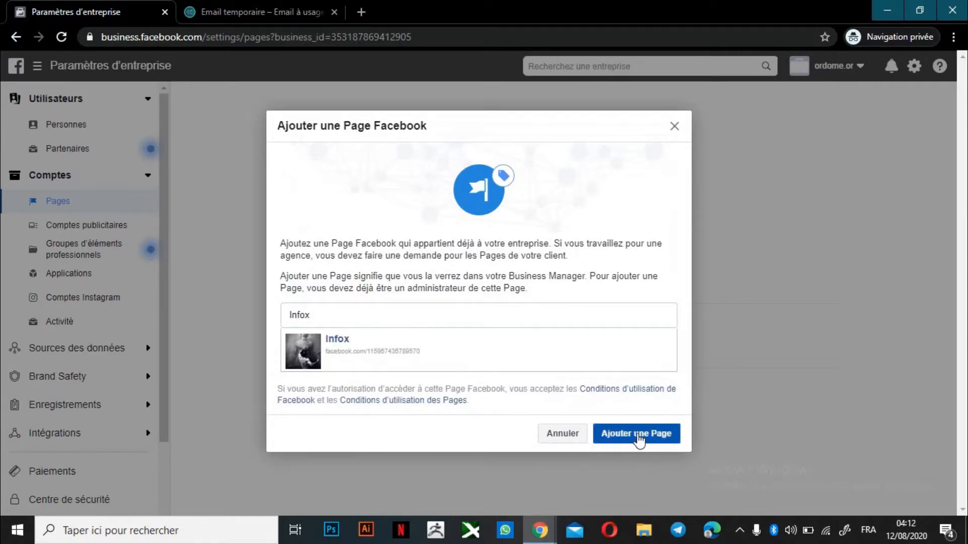
left_click(638, 434)
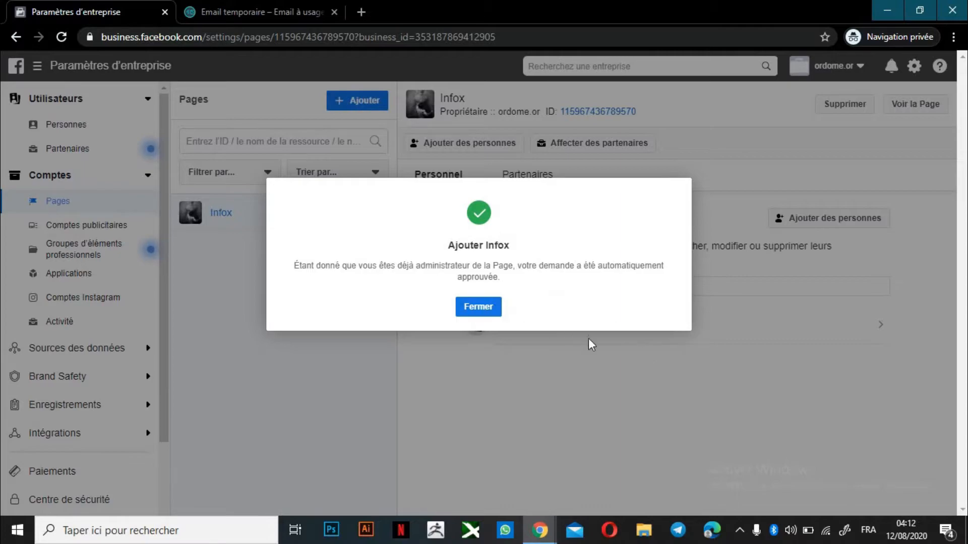
left_click(492, 307)
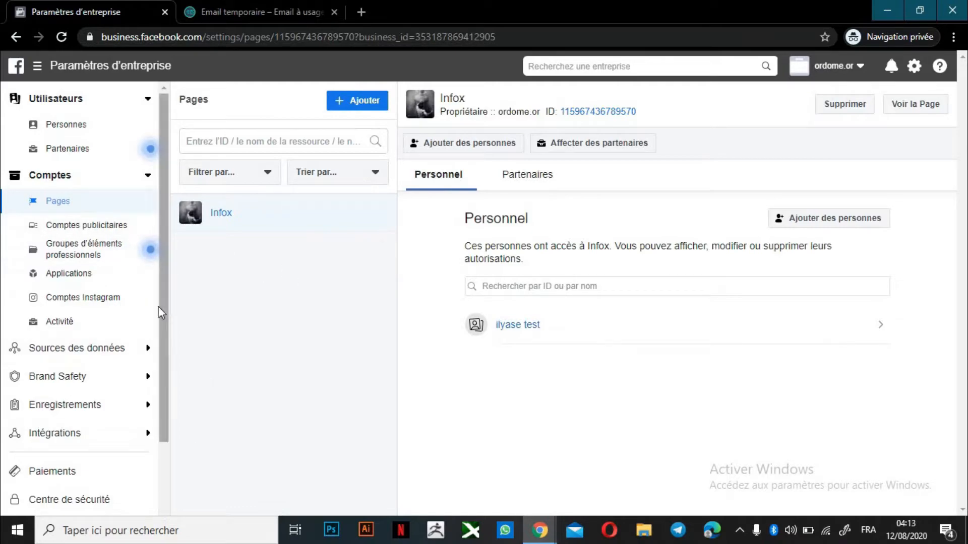
left_click(115, 300)
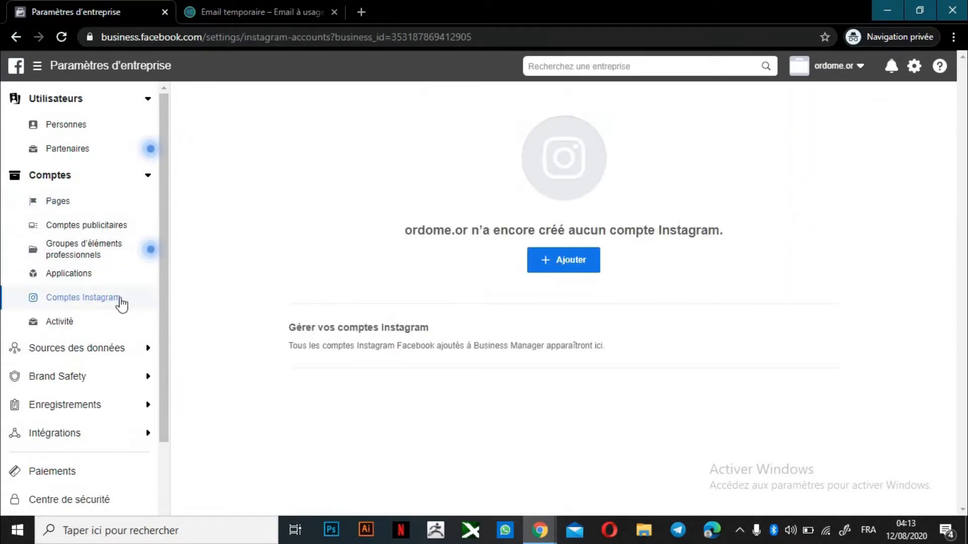
Close the Instagram linking prompt without linking and switch to Comptes publicitaires
left_click(574, 264)
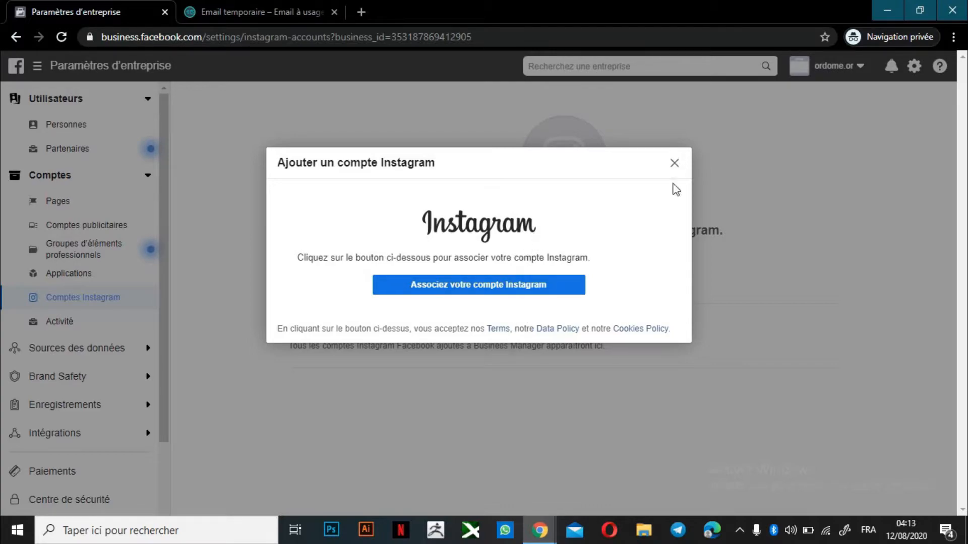
left_click(673, 163)
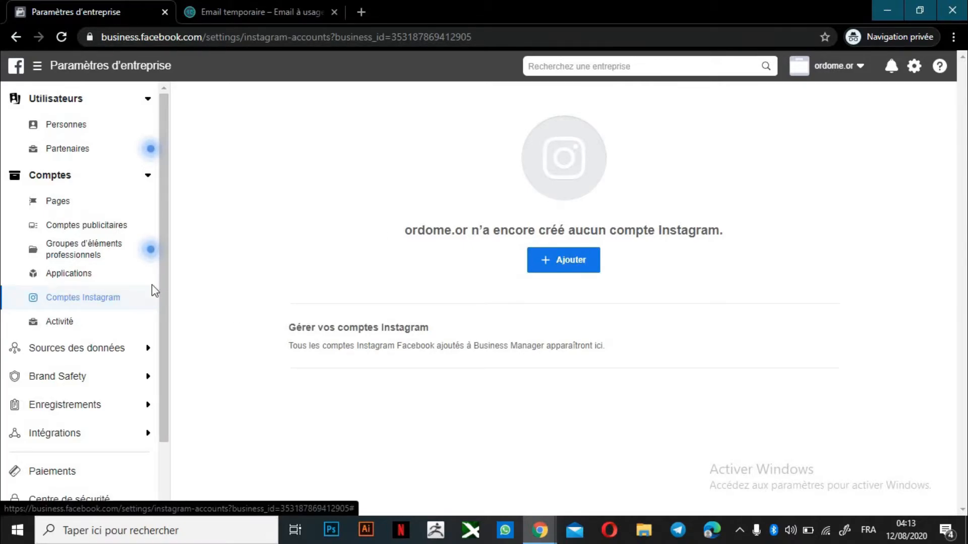
left_click_drag(153, 295, 152, 233)
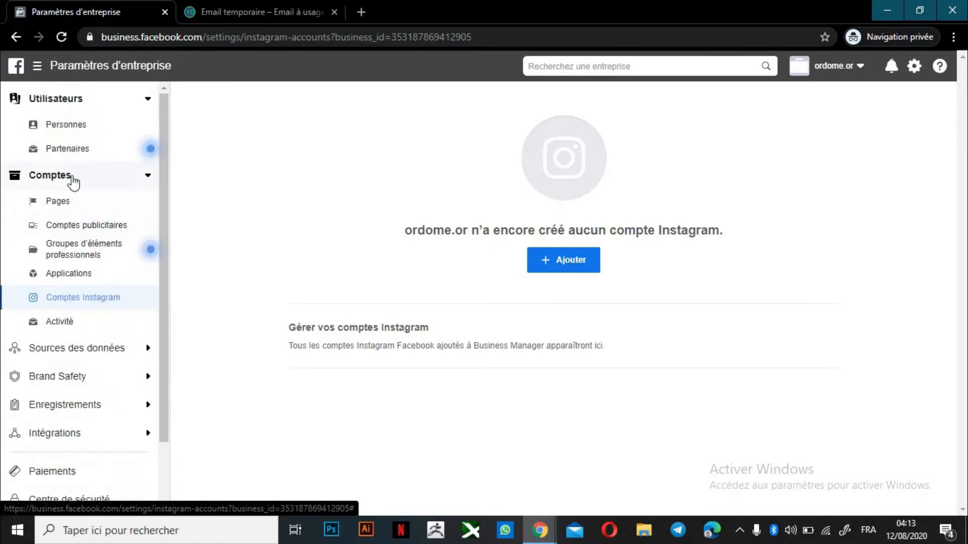
left_click(95, 232)
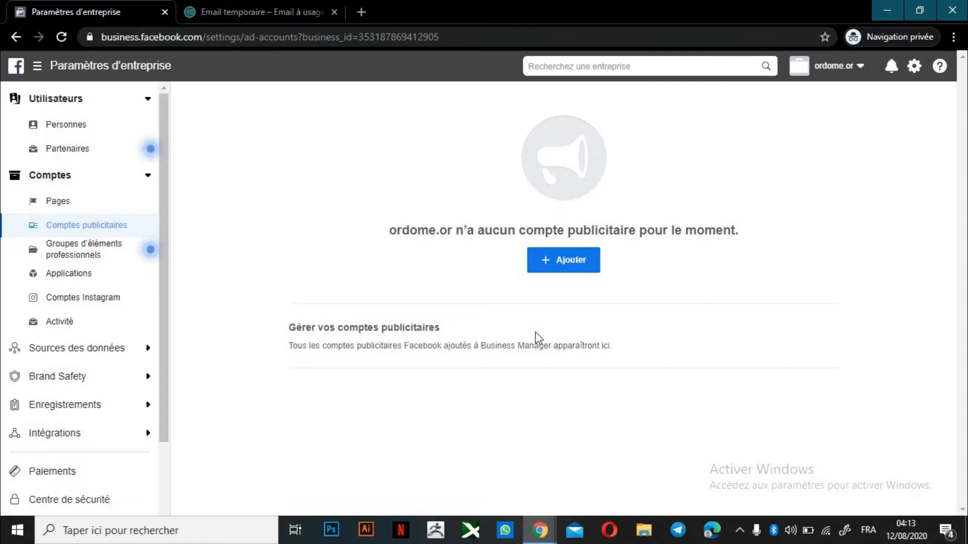
Create an ad account named 'test' in USD, marked for my own business
left_click(579, 268)
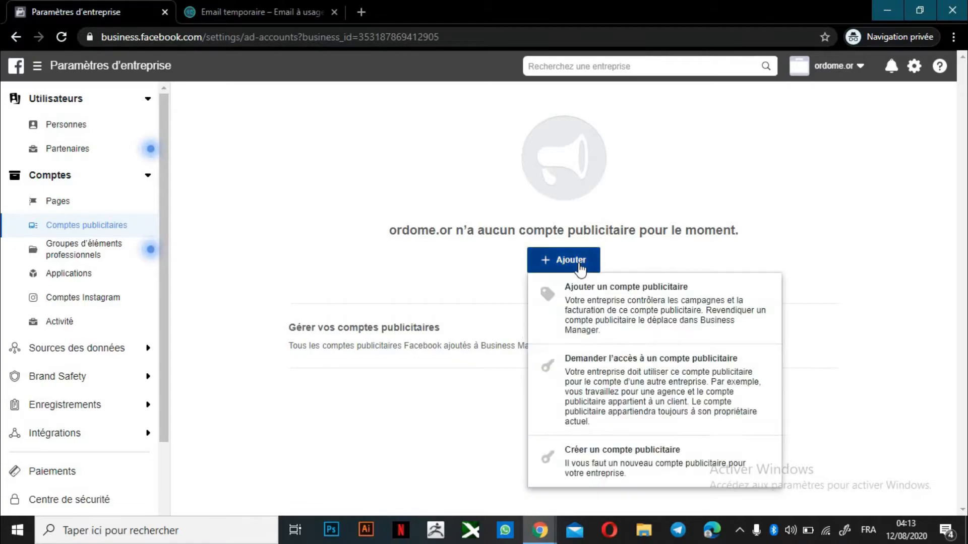
left_click(676, 218)
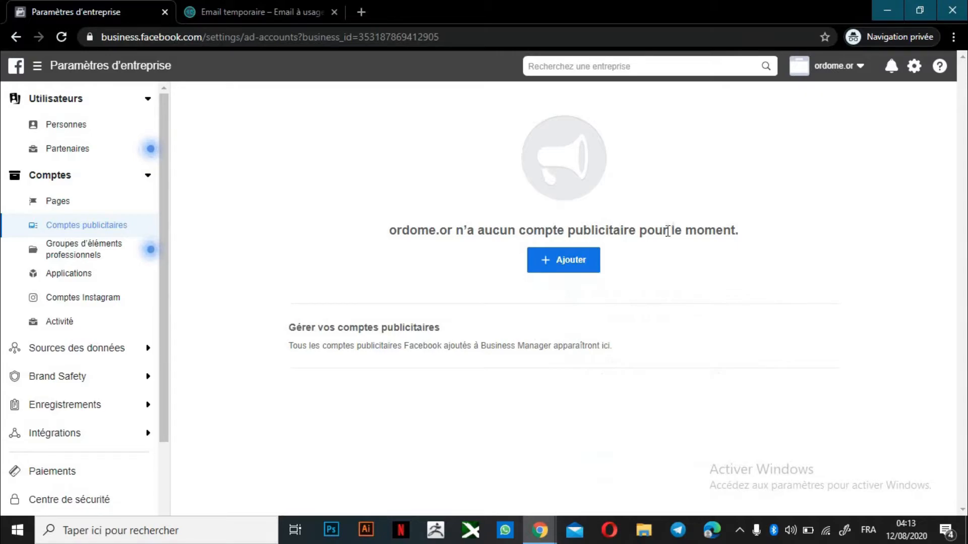
left_click(593, 261)
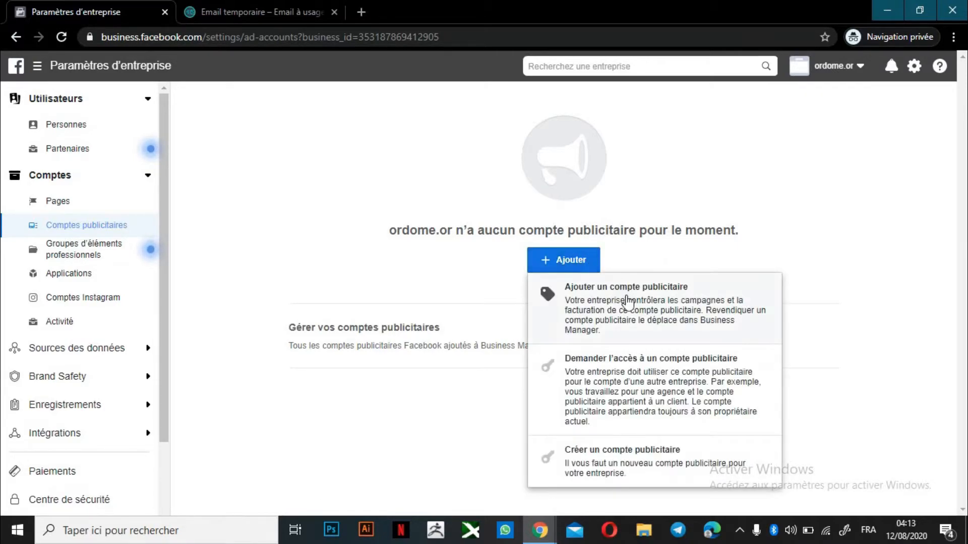
left_click(615, 450)
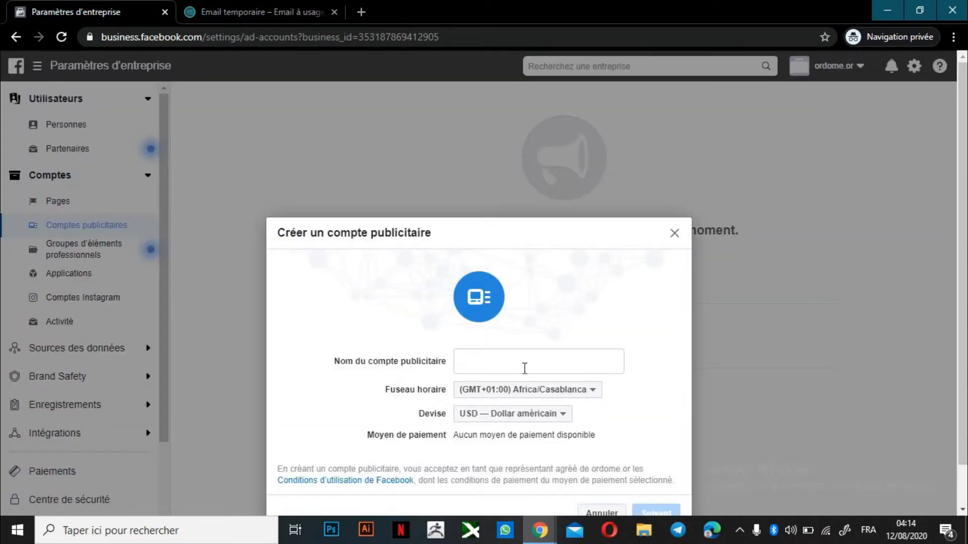
left_click(519, 361)
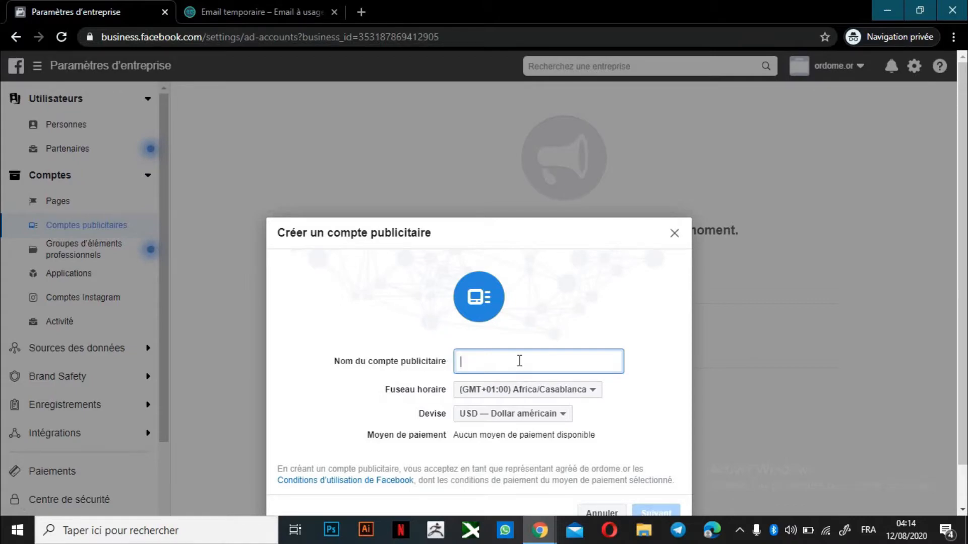
type("test")
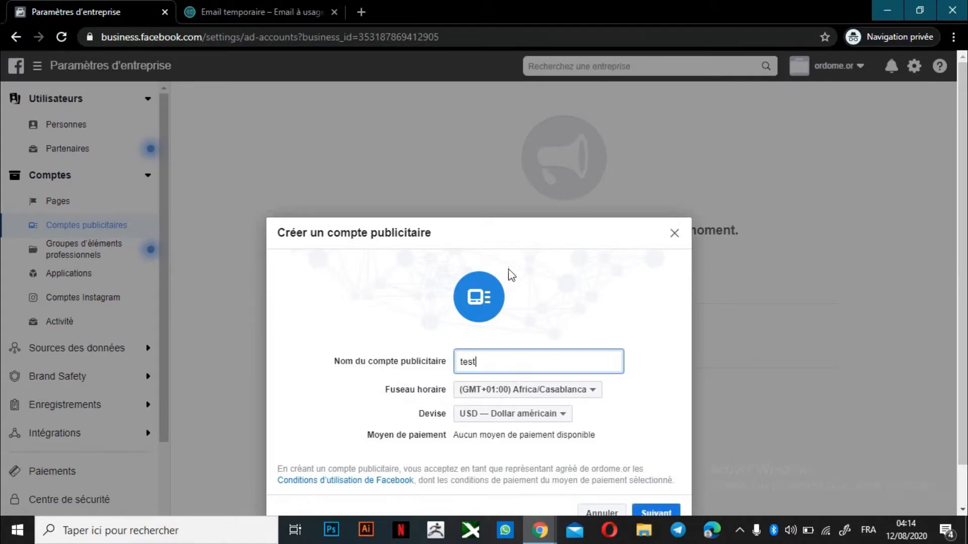
left_click_drag(516, 227, 517, 151)
scroll(927, 243, "down", 1)
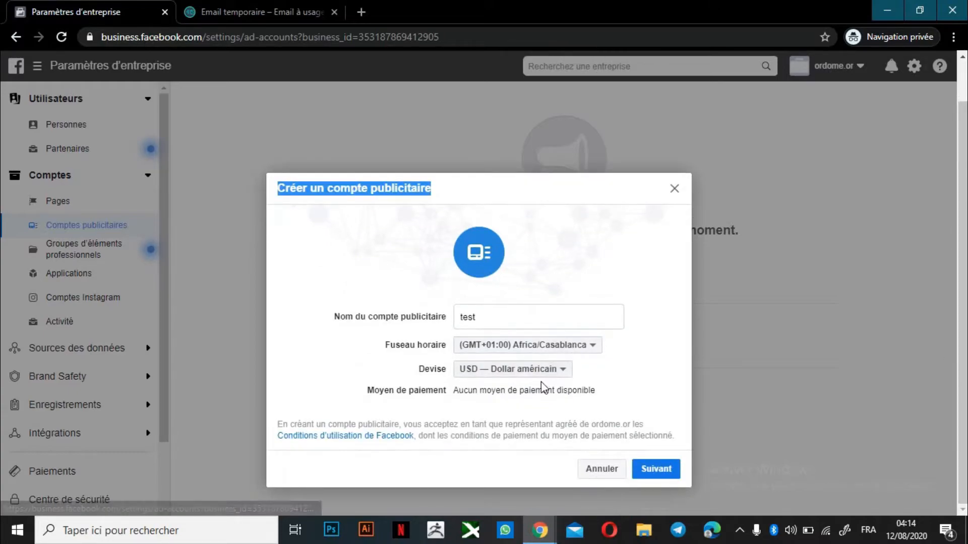
left_click(569, 226)
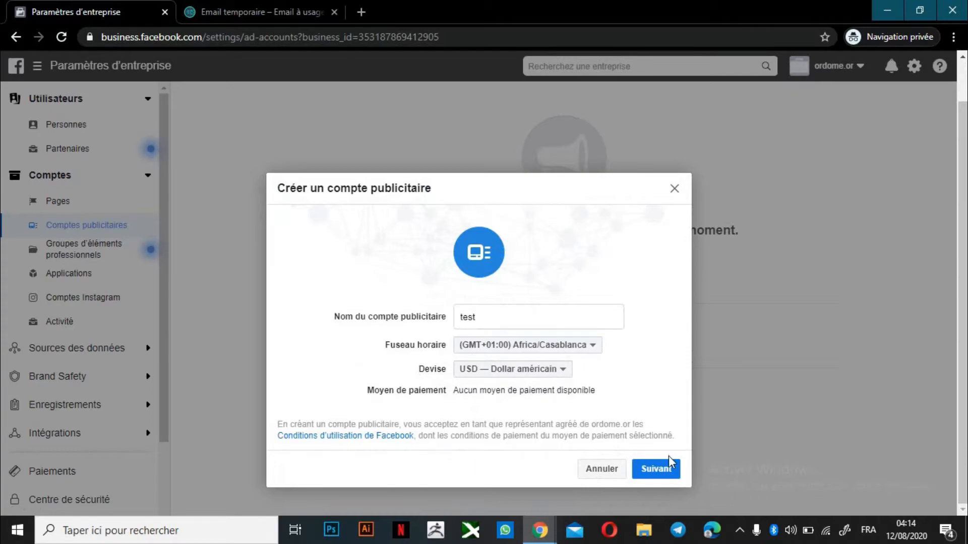
left_click(663, 475)
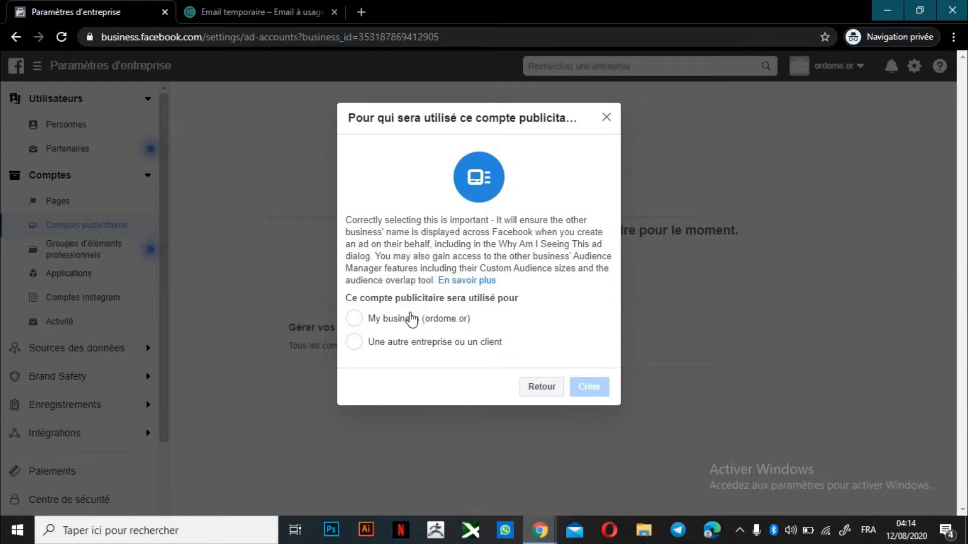
left_click(385, 328)
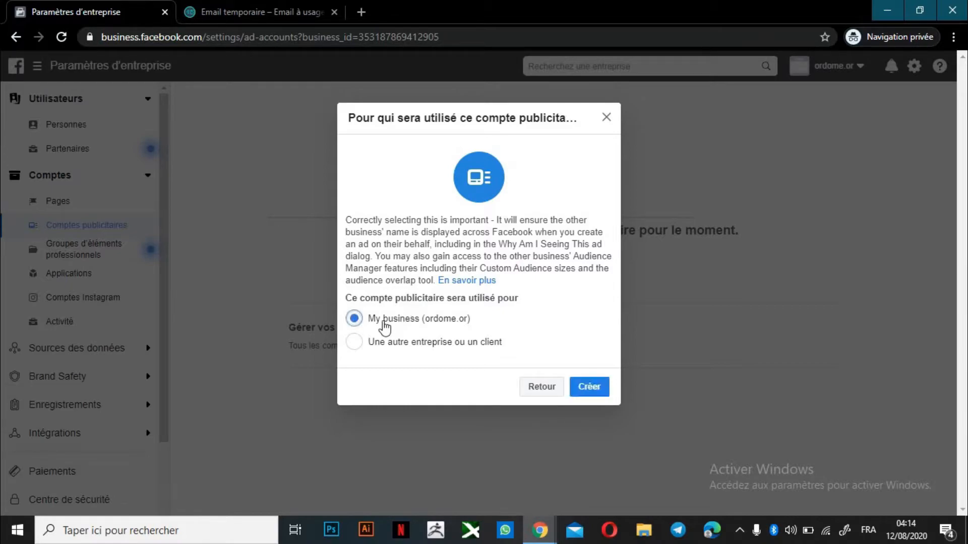
left_click(605, 389)
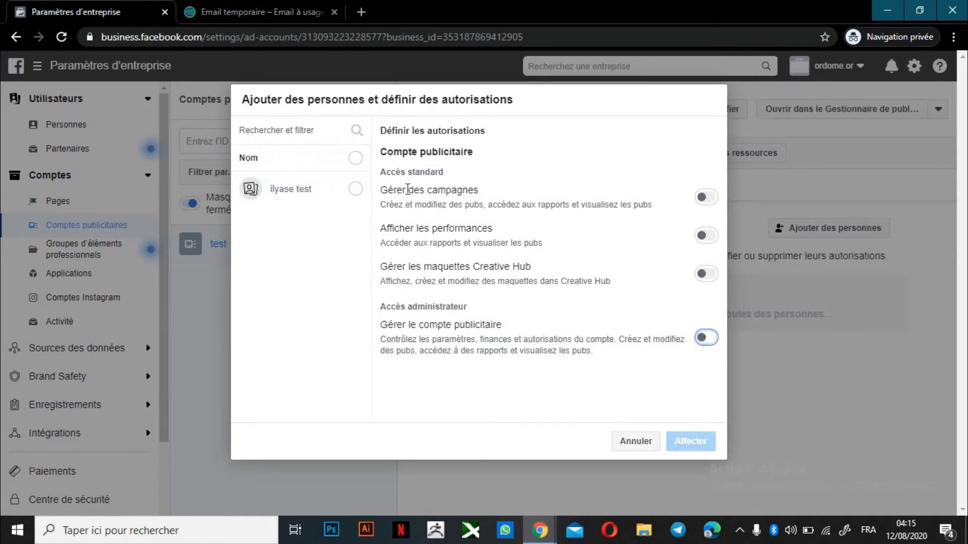
Give the listed person the Gérer des campagnes permission on the test ad account
left_click(355, 192)
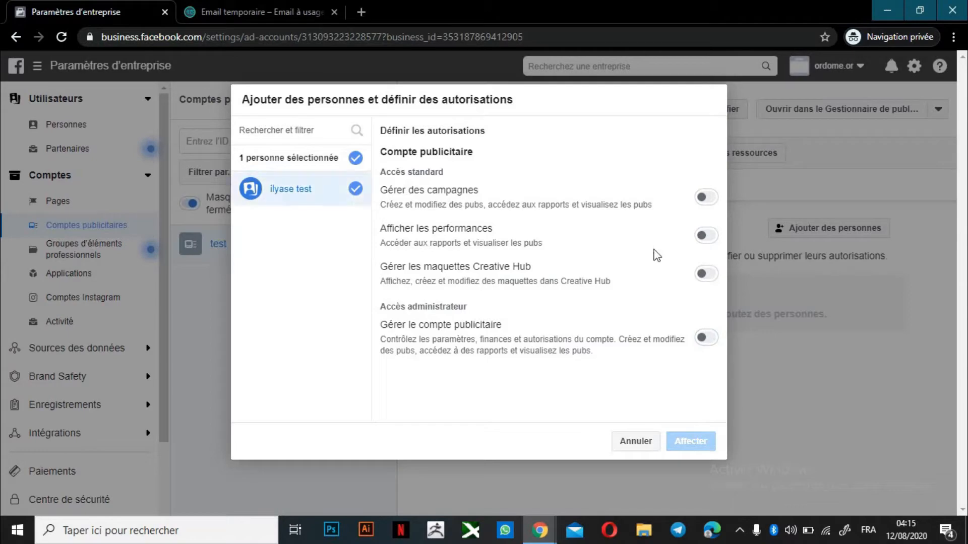
left_click(705, 199)
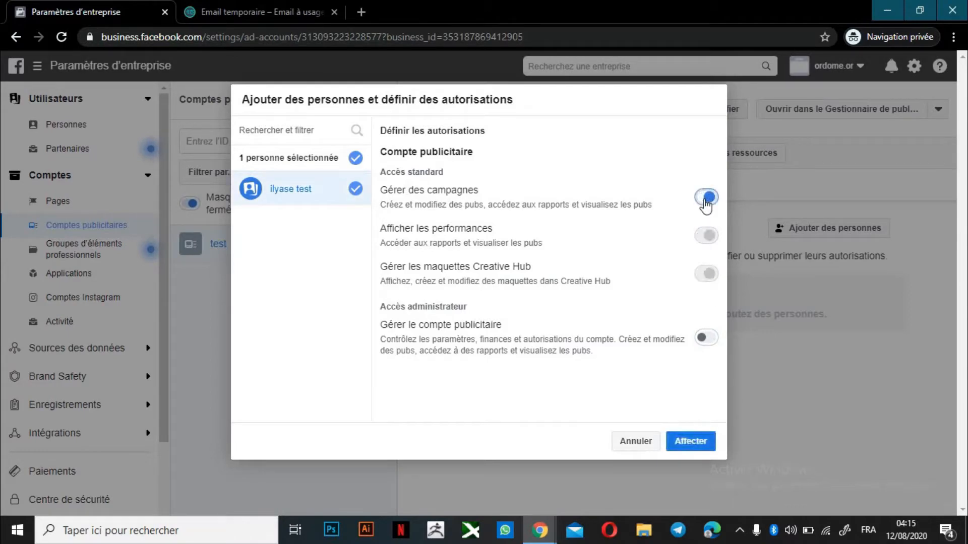
left_click(694, 445)
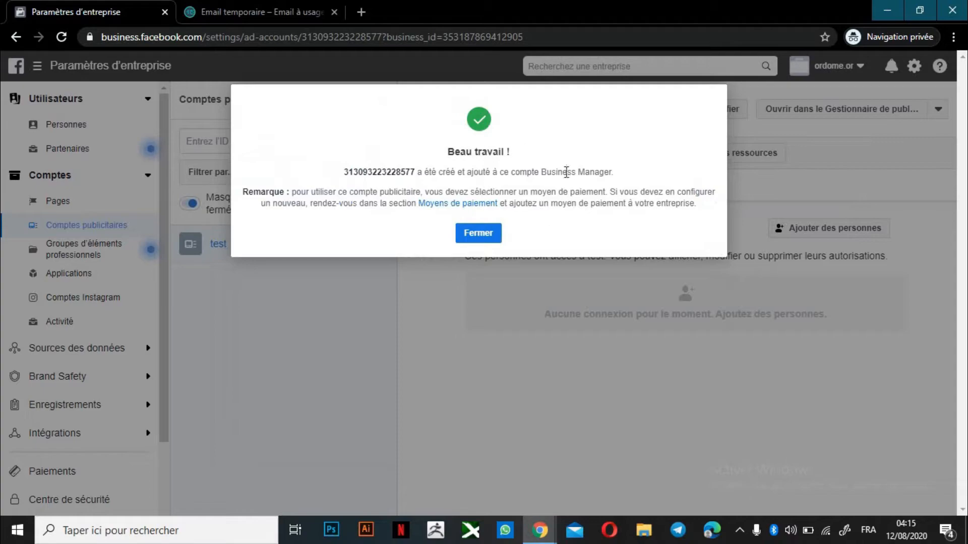
left_click(492, 239)
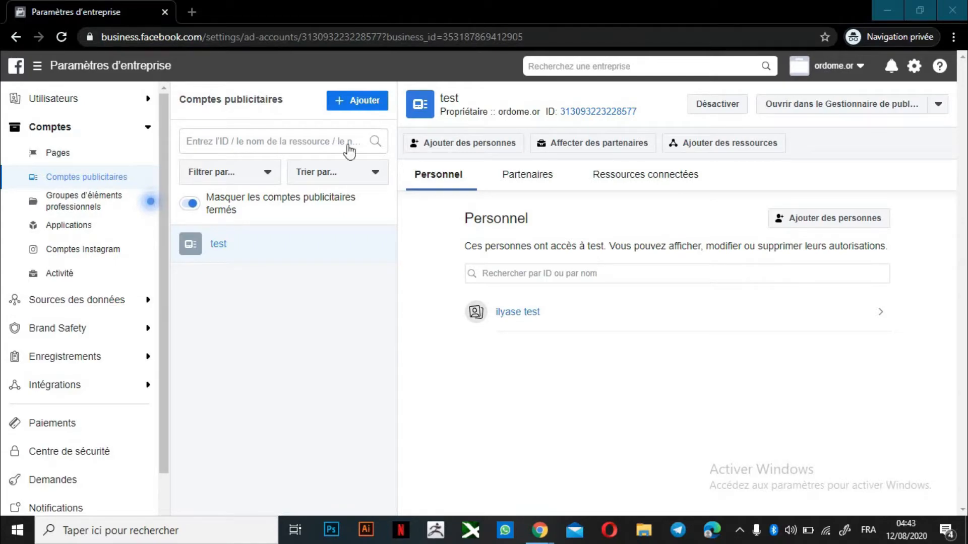
Return to Business Manager home and open the test ad account in Ads Manager
left_click(85, 157)
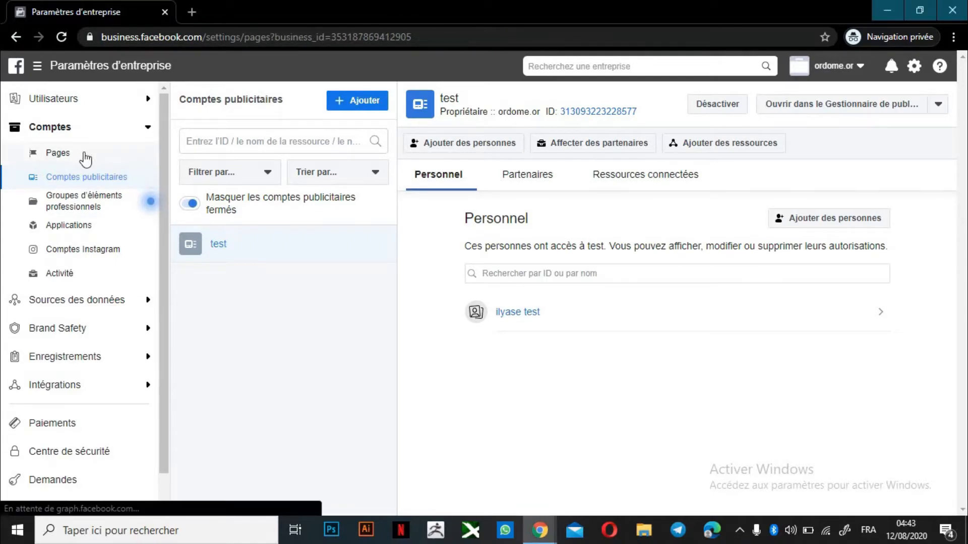
left_click(118, 262)
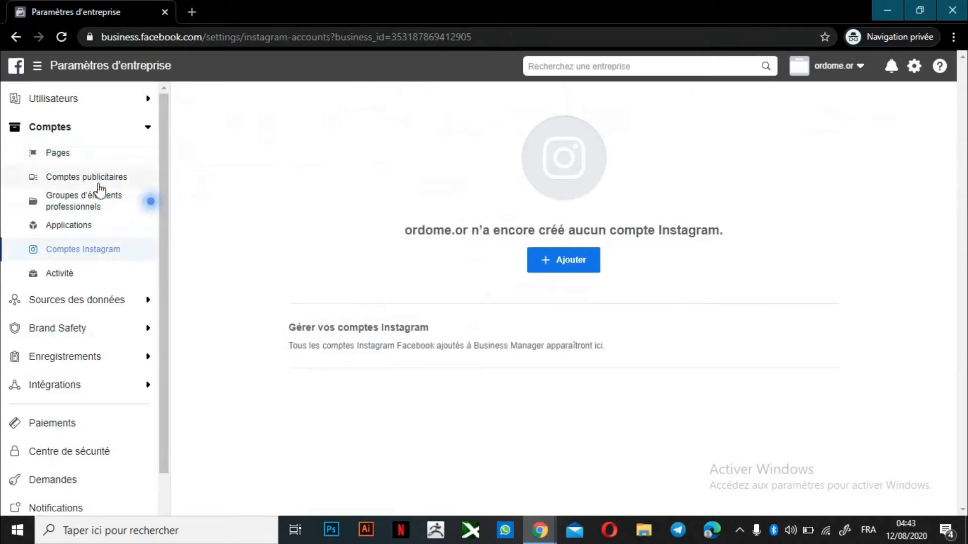
left_click(15, 68)
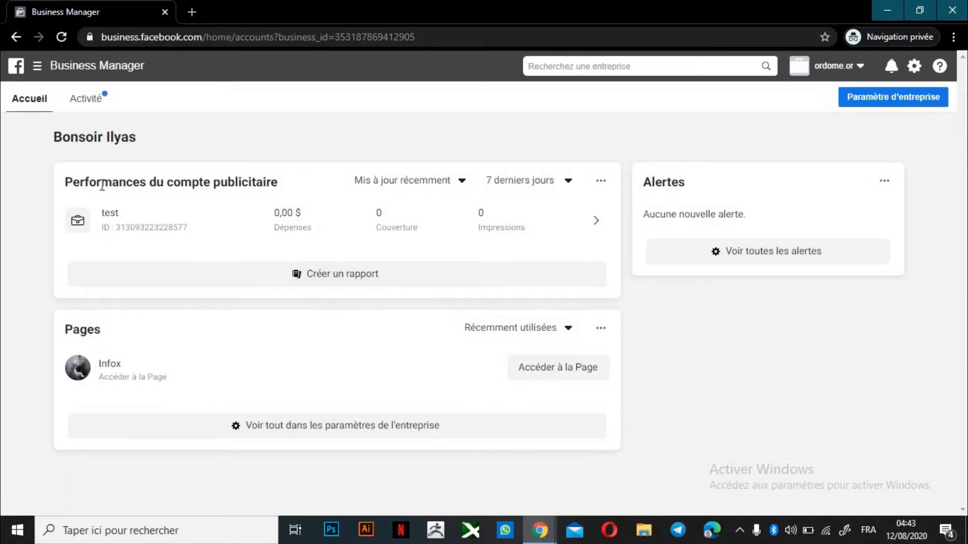
left_click(75, 228)
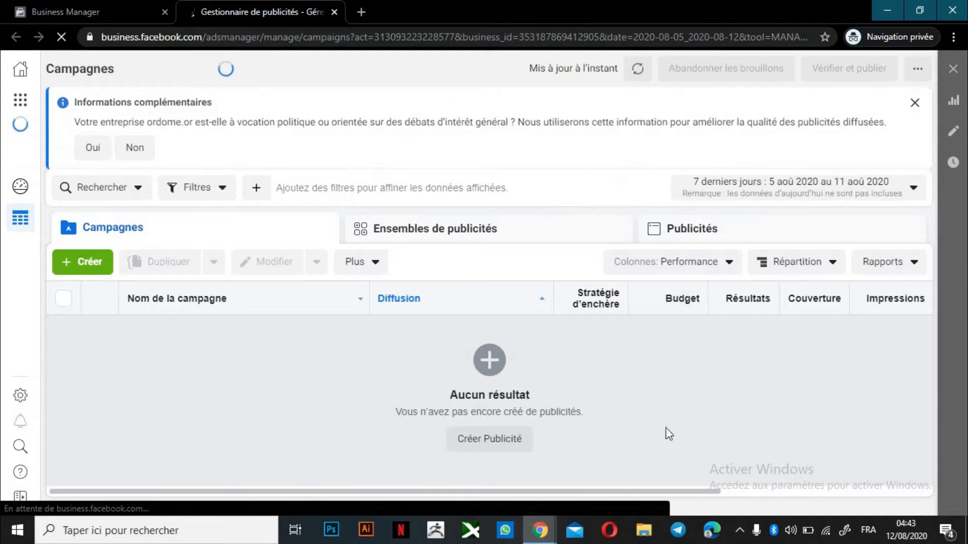
Start a new ad campaign from the empty campaigns table to reach objective selection
left_click(508, 443)
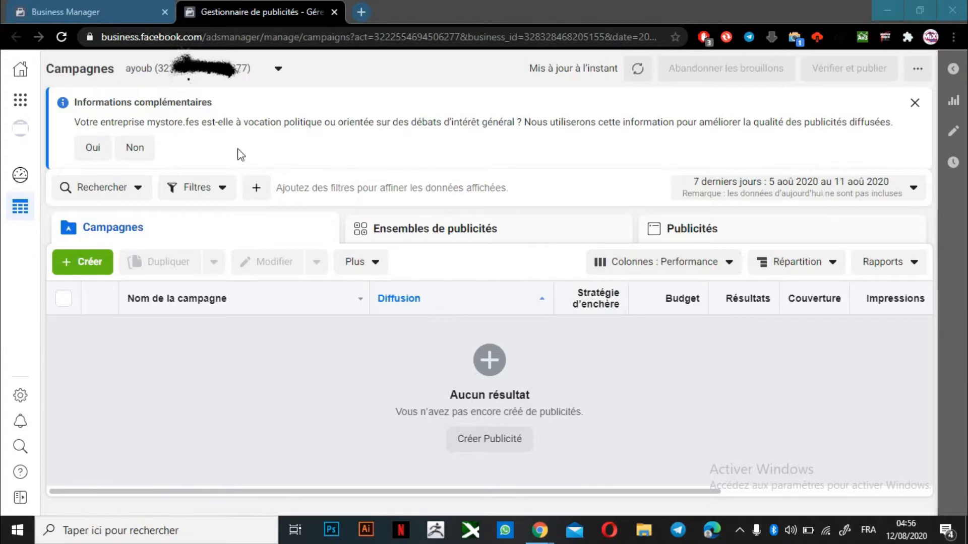
left_click(501, 455)
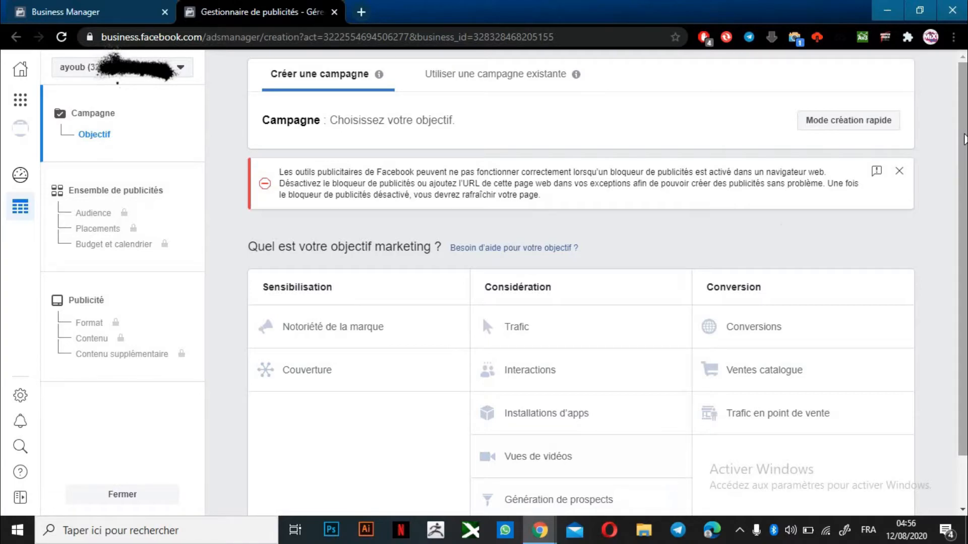
scroll(579, 302, "down", 2)
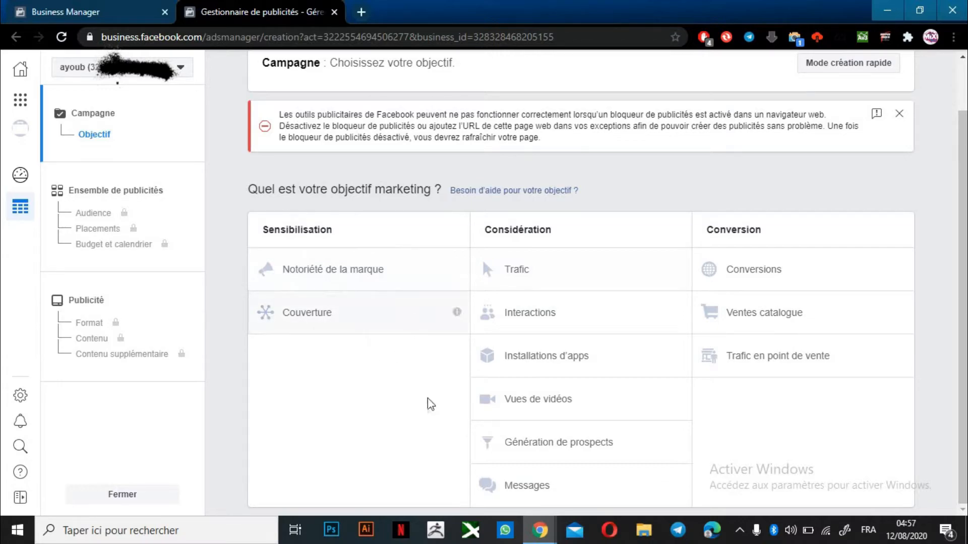
mouse_move(457, 313)
left_click(542, 496)
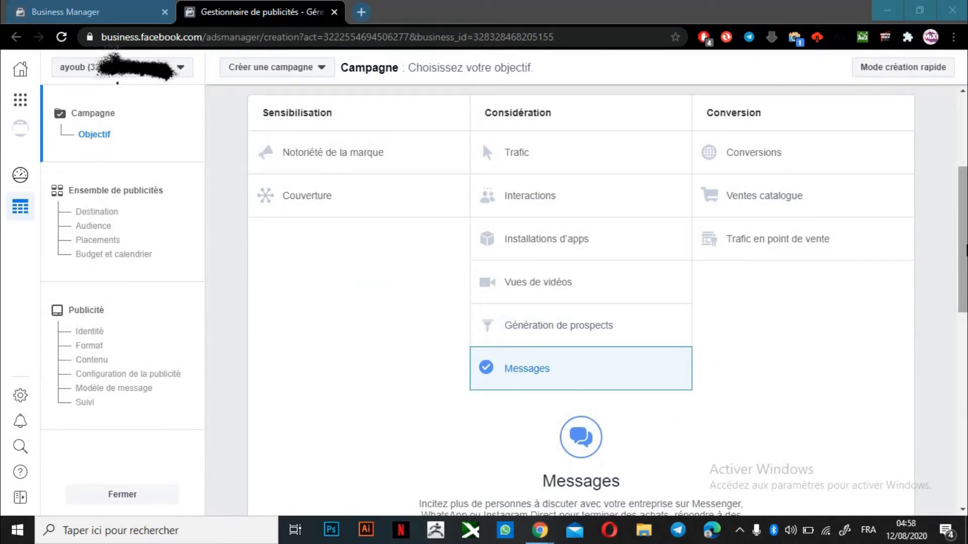
Rename the Messages campaign to 'test'
left_click_drag(963, 252, 960, 316)
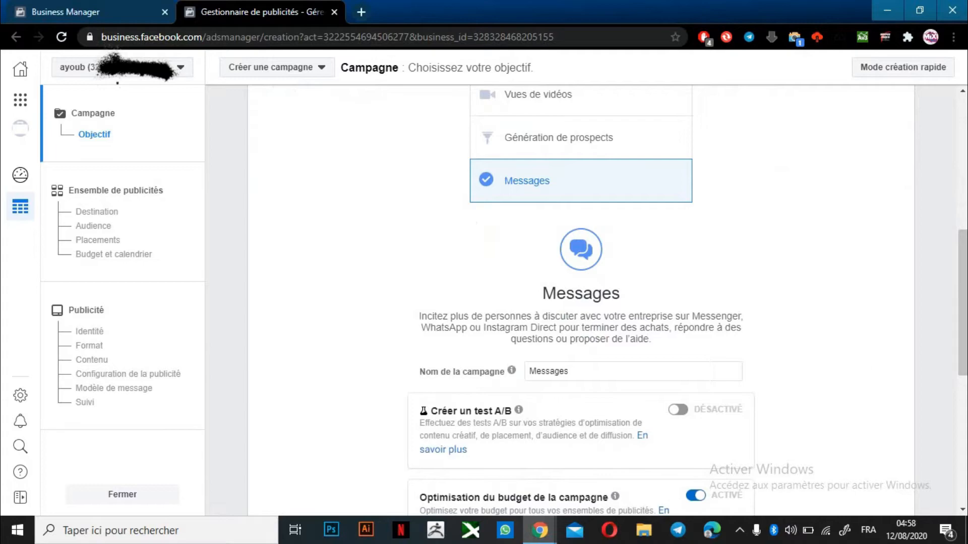
left_click_drag(963, 330, 955, 355)
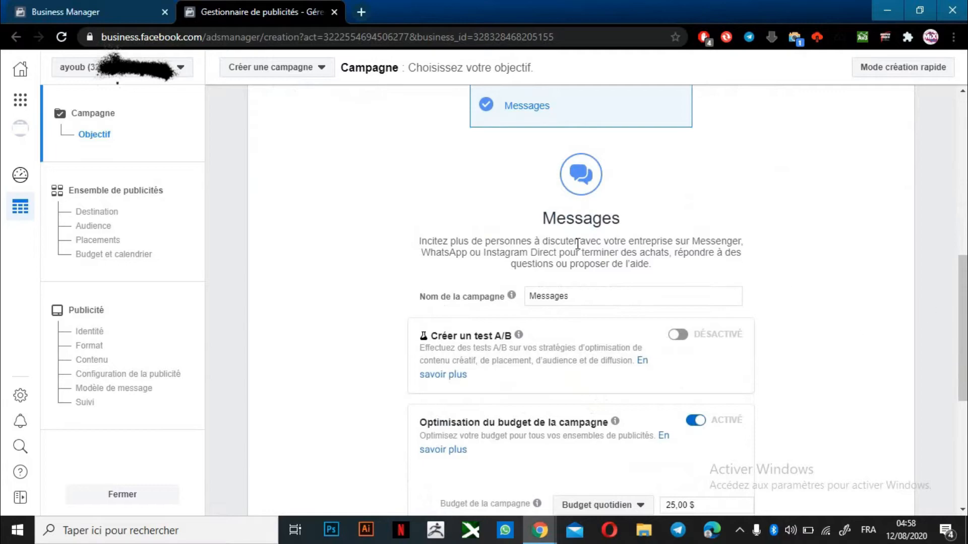
left_click(602, 300)
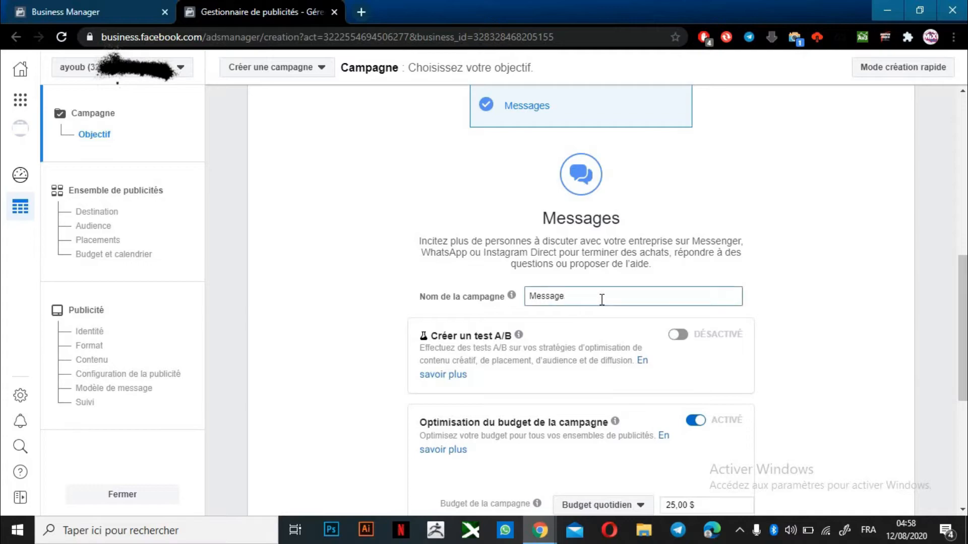
key("BackSpace")
key("BackSpace")
key("BackSpace")
key("BackSpace")
key("BackSpace")
key("BackSpace")
key("BackSpace")
type("test")
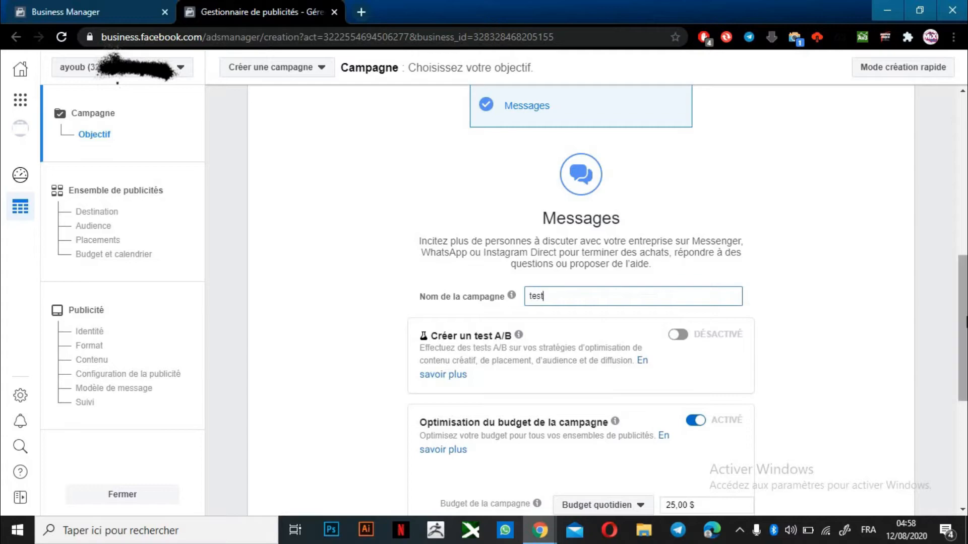
Set the campaign's daily budget to 25,00 $ and continue to the ad set
left_click_drag(962, 323, 951, 370)
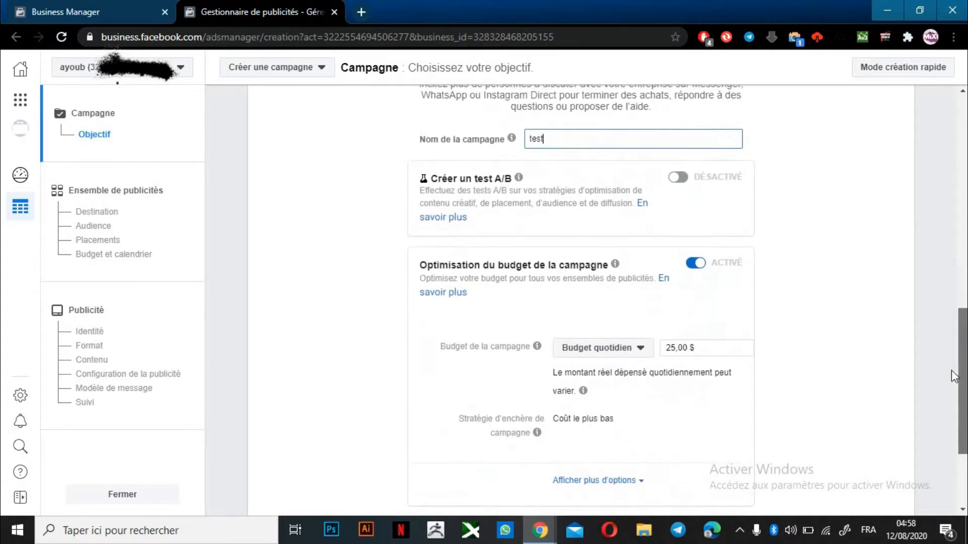
left_click(680, 347)
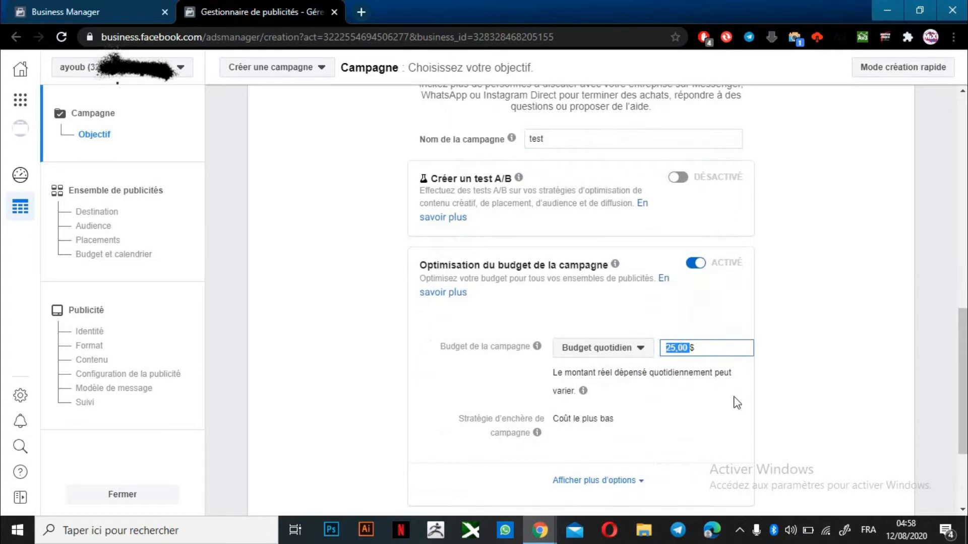
type("4")
type("25$")
left_click(804, 364)
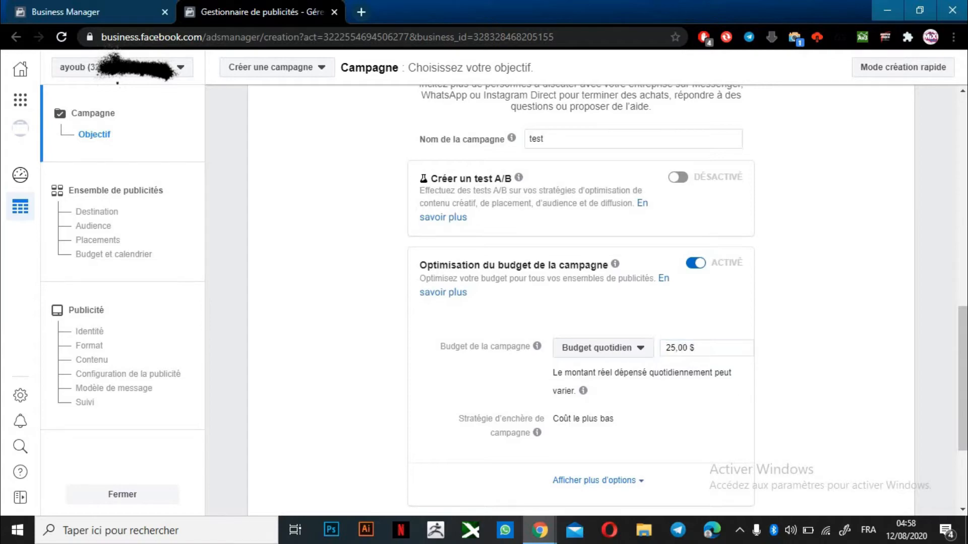
scroll(939, 428, "down", 3)
left_click(582, 398)
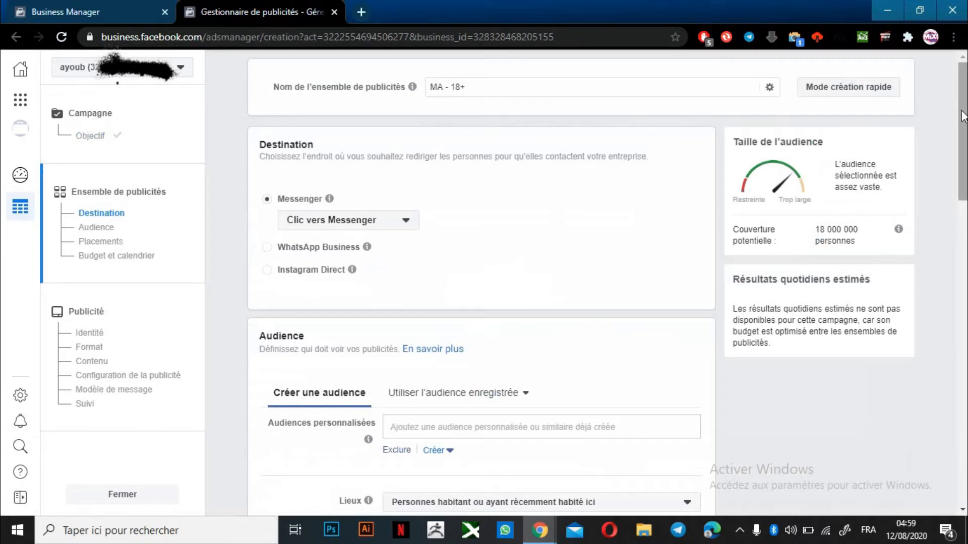
key("F11")
key("F11")
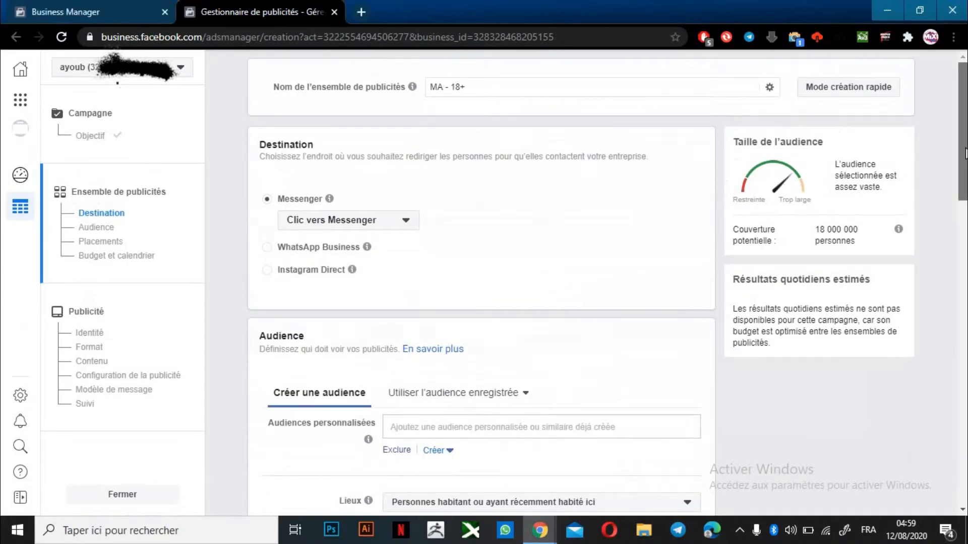
scroll(965, 217, "down", 1)
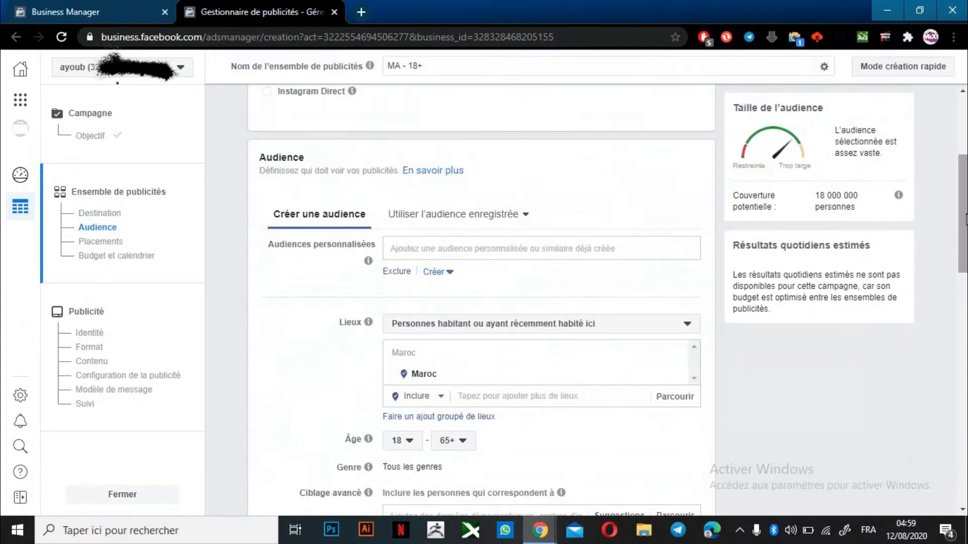
scroll(962, 205, "up", 4)
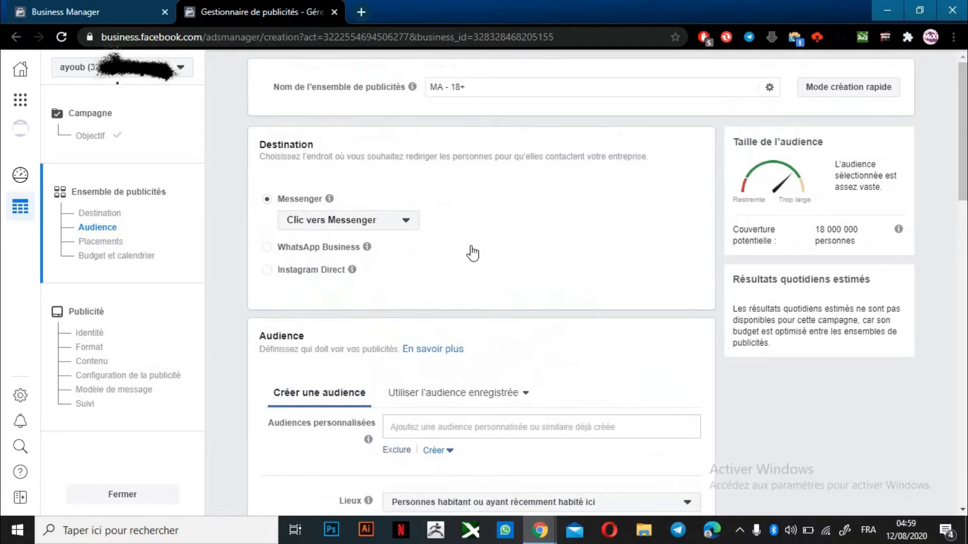
mouse_move(352, 270)
scroll(859, 172, "down", 4)
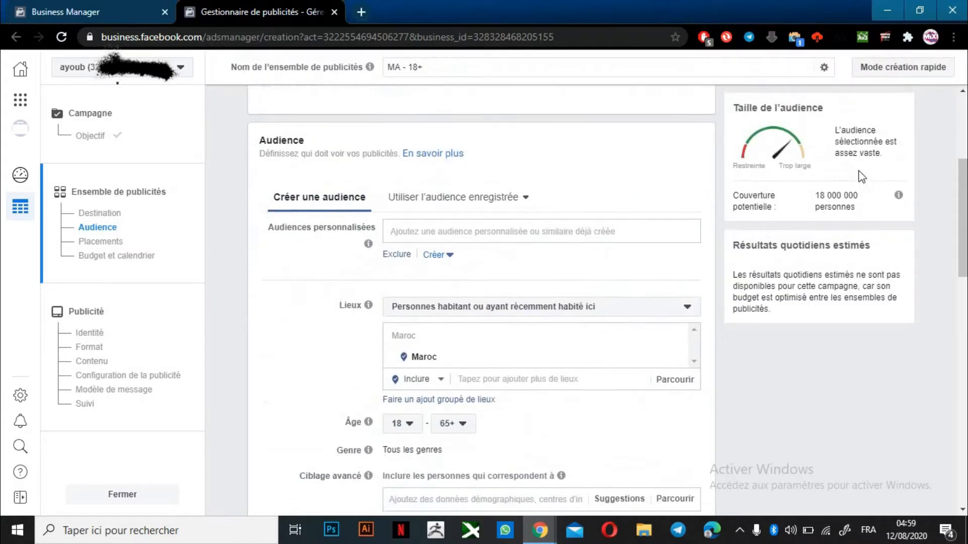
scroll(858, 170, "down", 1)
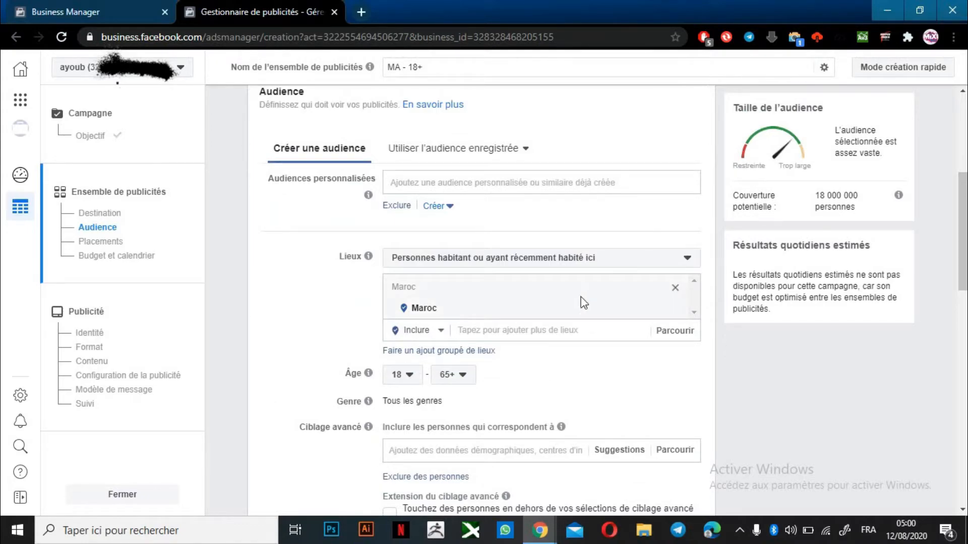
Replace Maroc with Fès, Fès-Boulemane as the only location, set to Juste cette ville with no radius
left_click(483, 326)
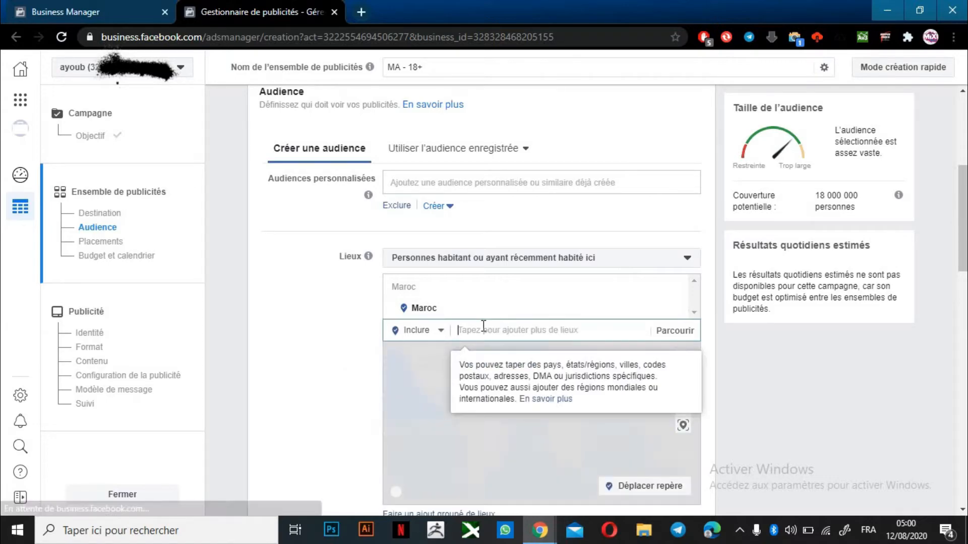
type("fes")
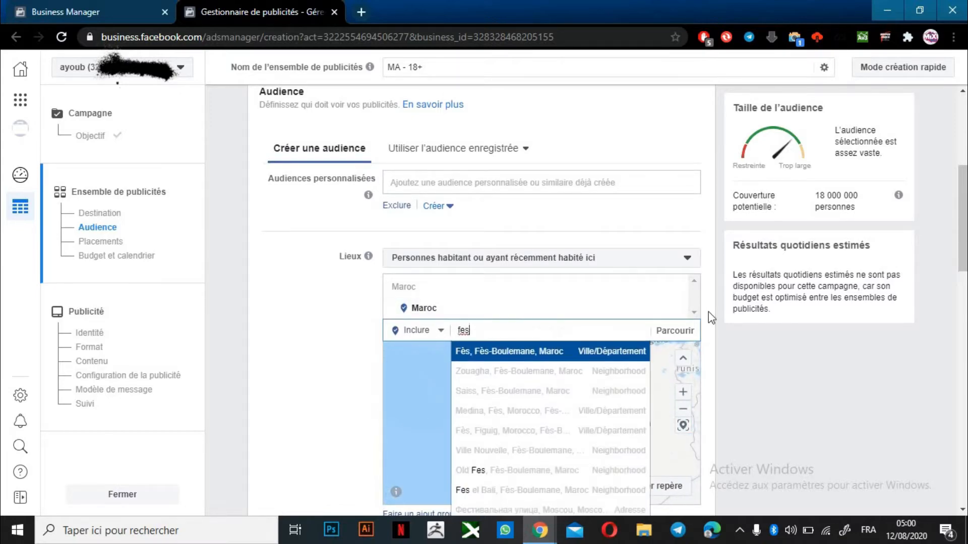
left_click(675, 310)
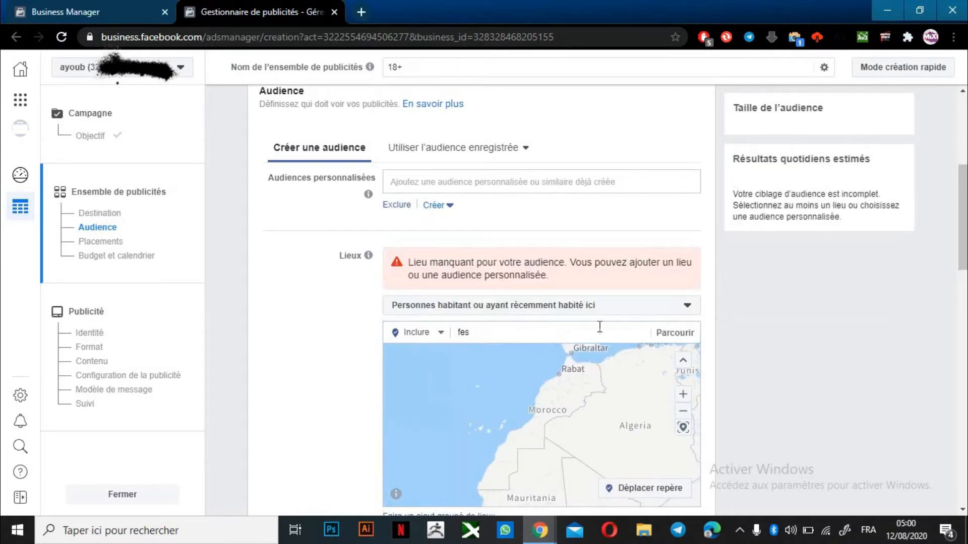
double_click(515, 328)
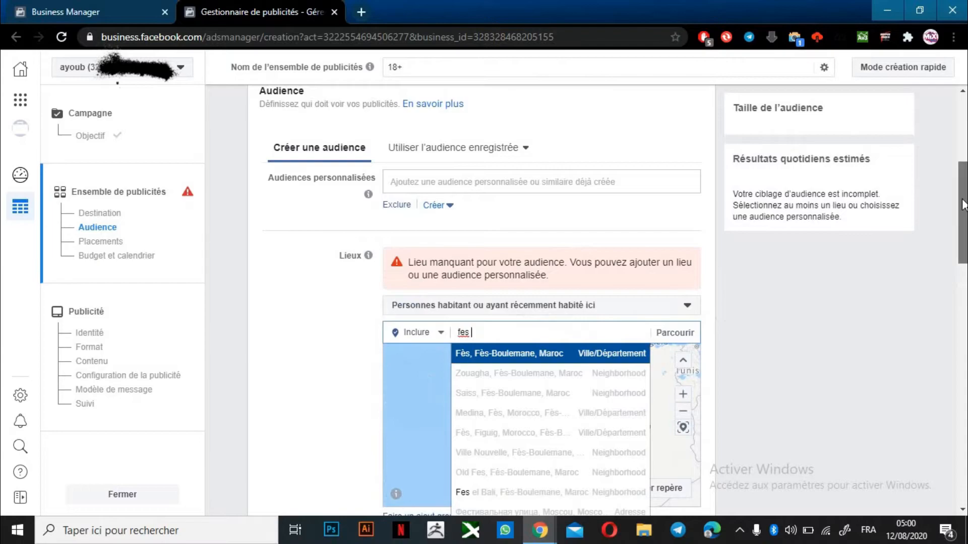
left_click_drag(962, 204, 963, 239)
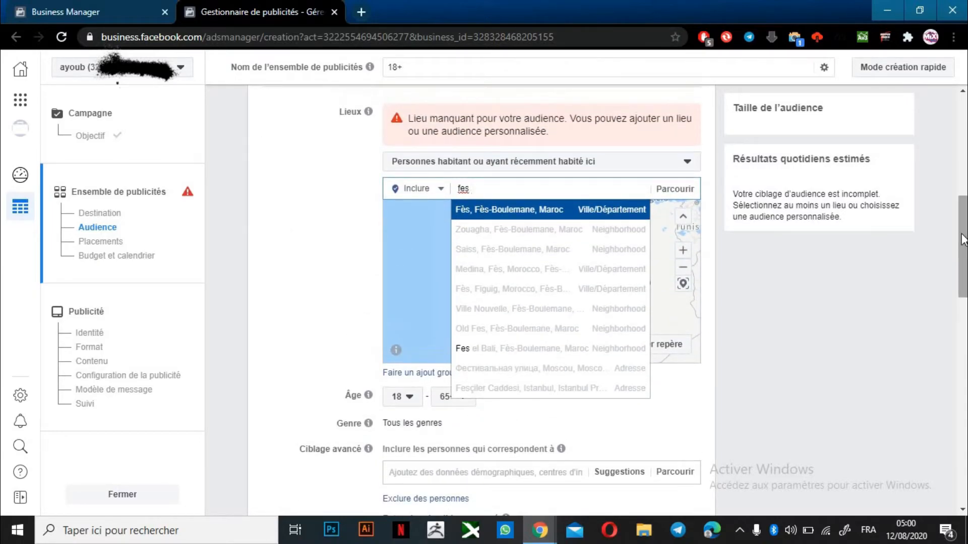
left_click(612, 211)
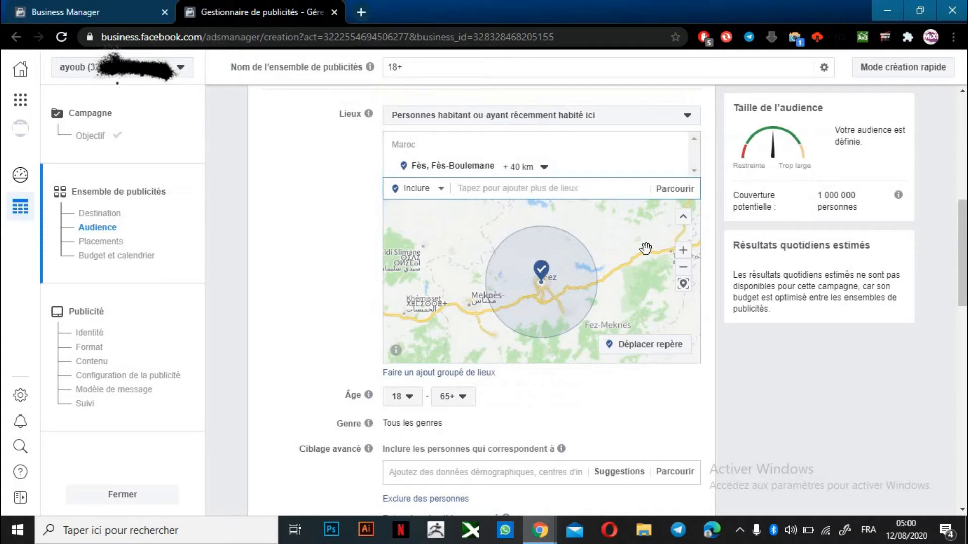
left_click(538, 169)
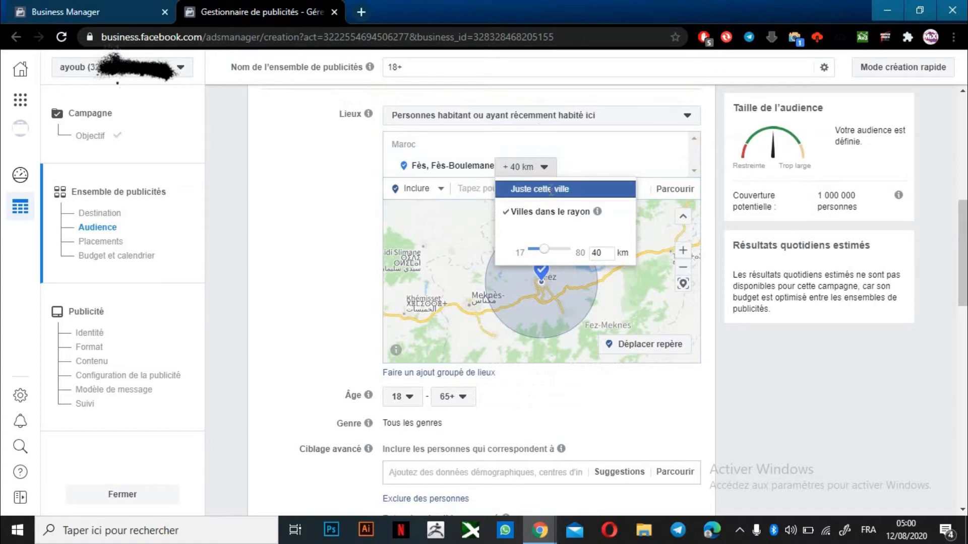
left_click(550, 190)
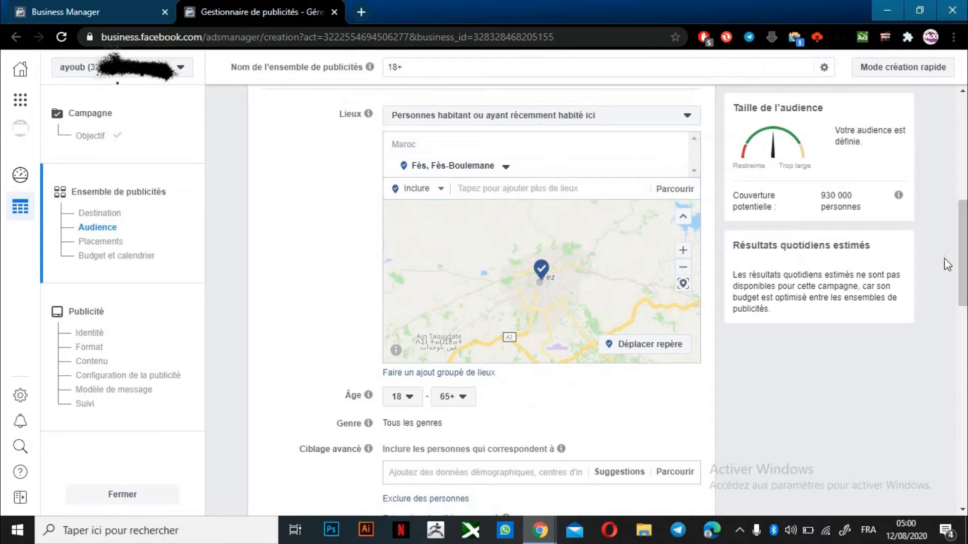
scroll(962, 268, "down", 2)
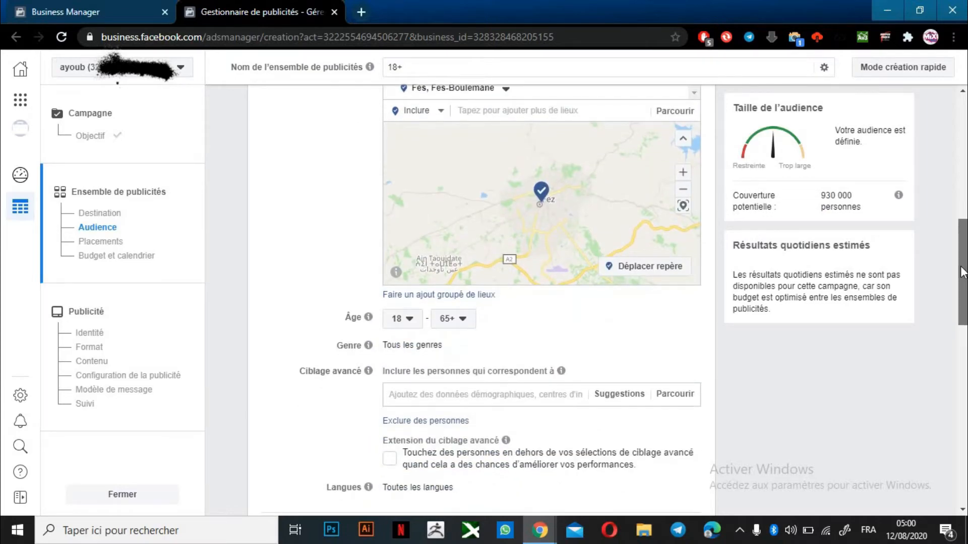
Keep the minimum age at 18 and gender at Tous, then choose manual placements
scroll(961, 272, "down", 1)
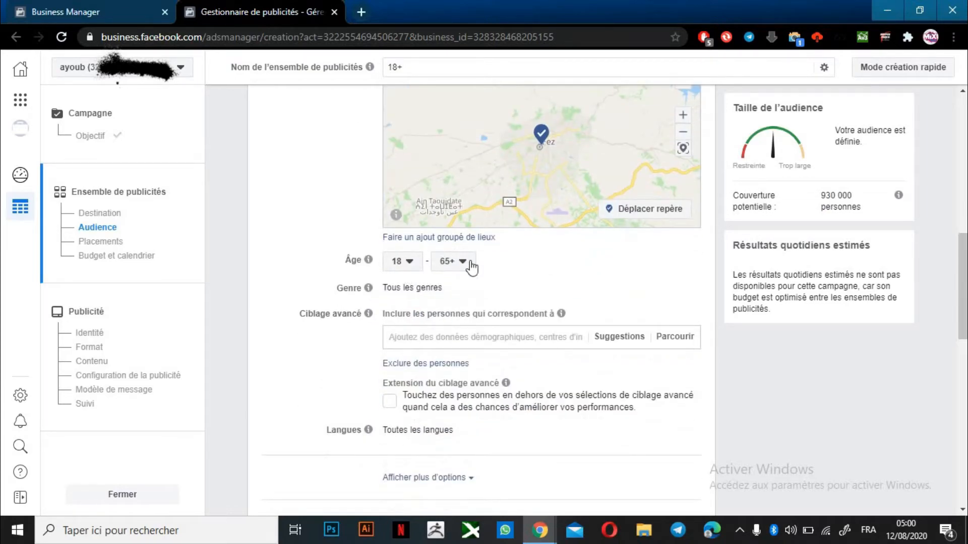
left_click(410, 262)
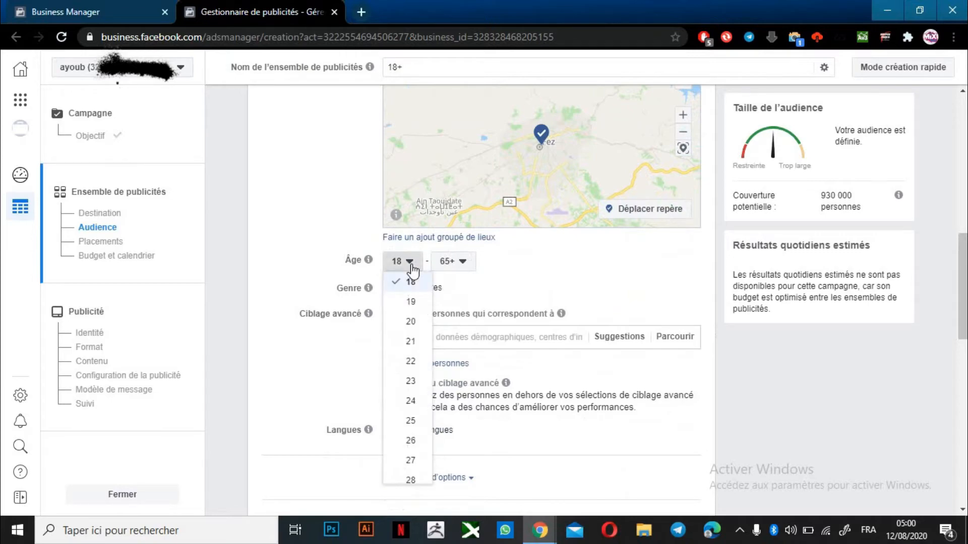
left_click(412, 264)
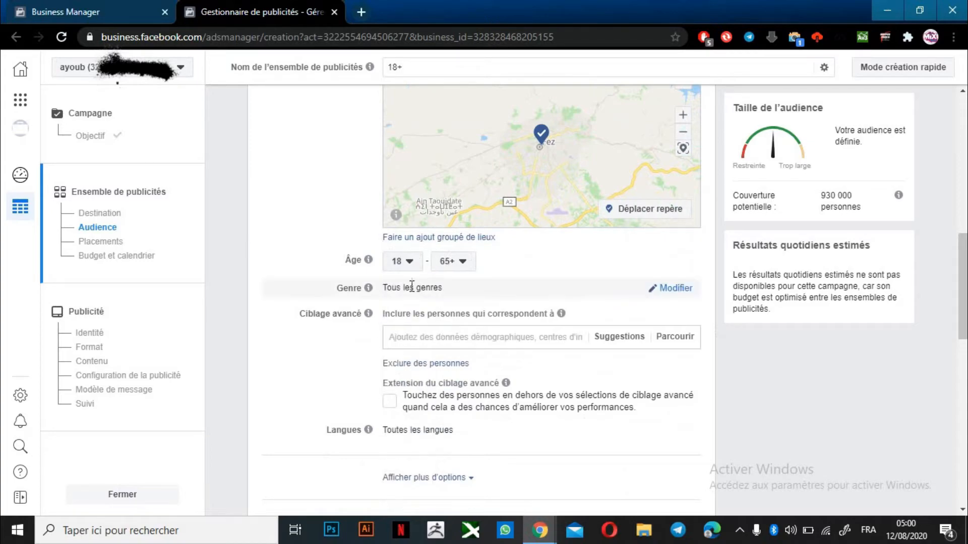
left_click(662, 294)
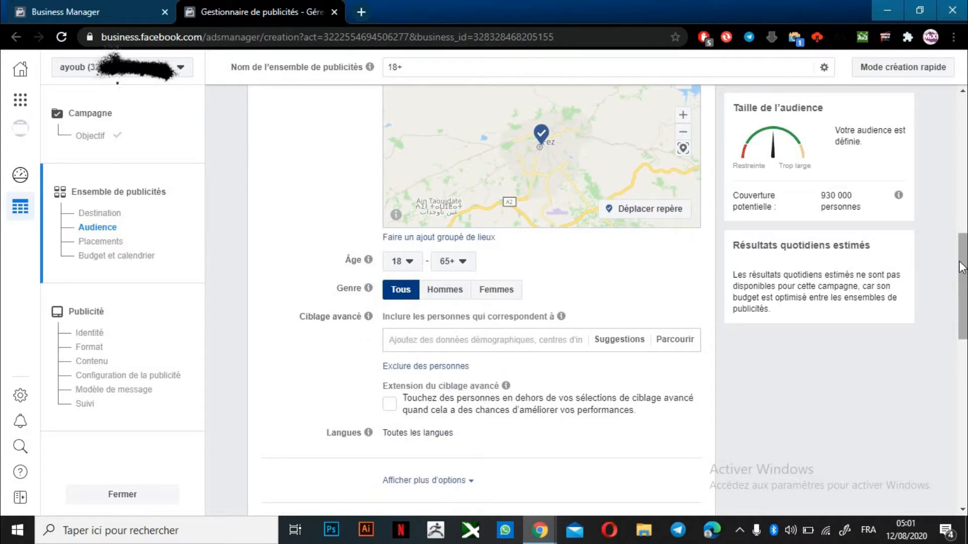
left_click_drag(959, 262, 944, 372)
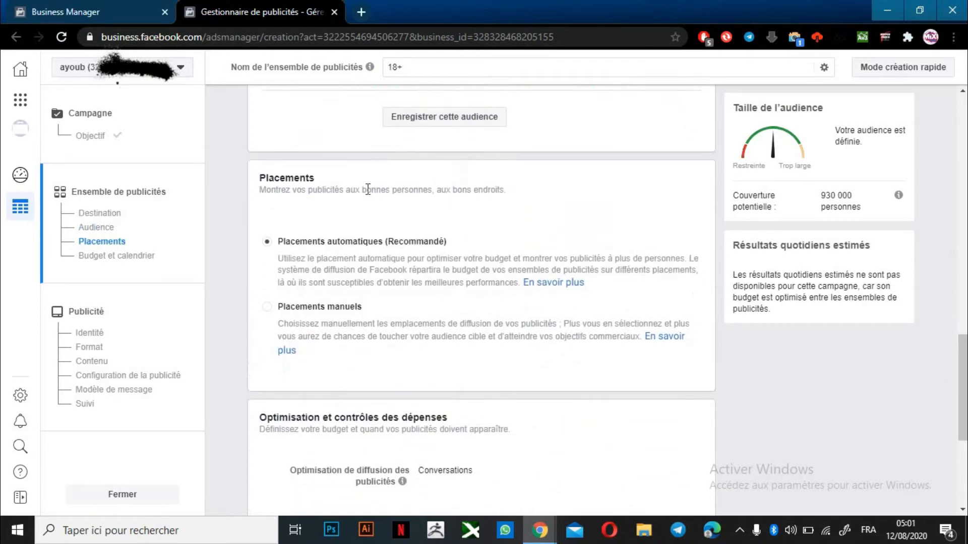
left_click(267, 307)
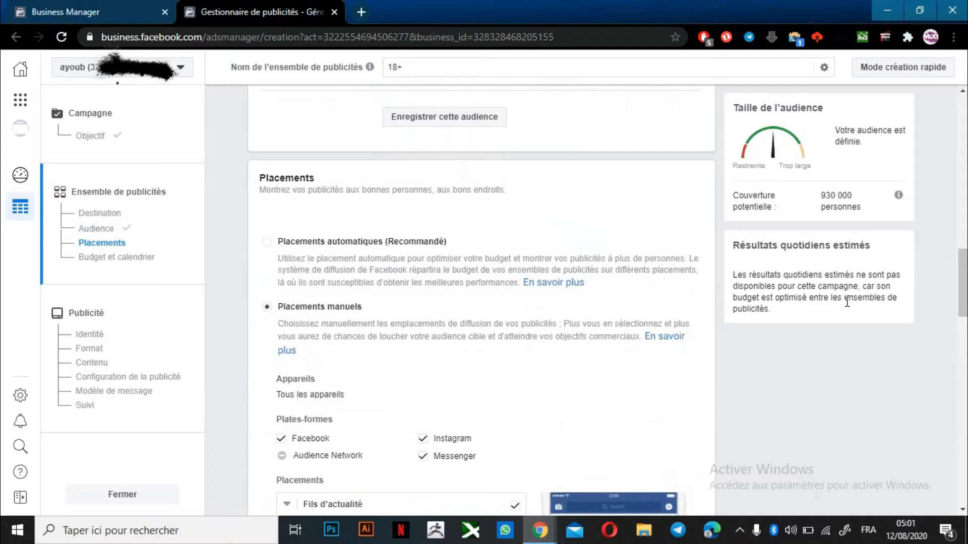
Review the Facebook, Instagram and Messenger placement checklist, then continue to the ad step
left_click_drag(957, 276, 959, 312)
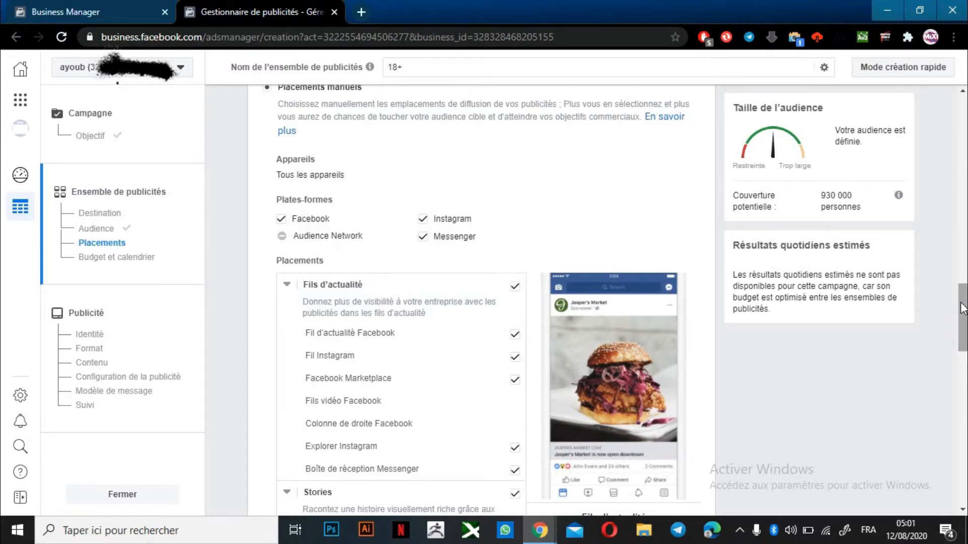
left_click_drag(962, 305, 963, 314)
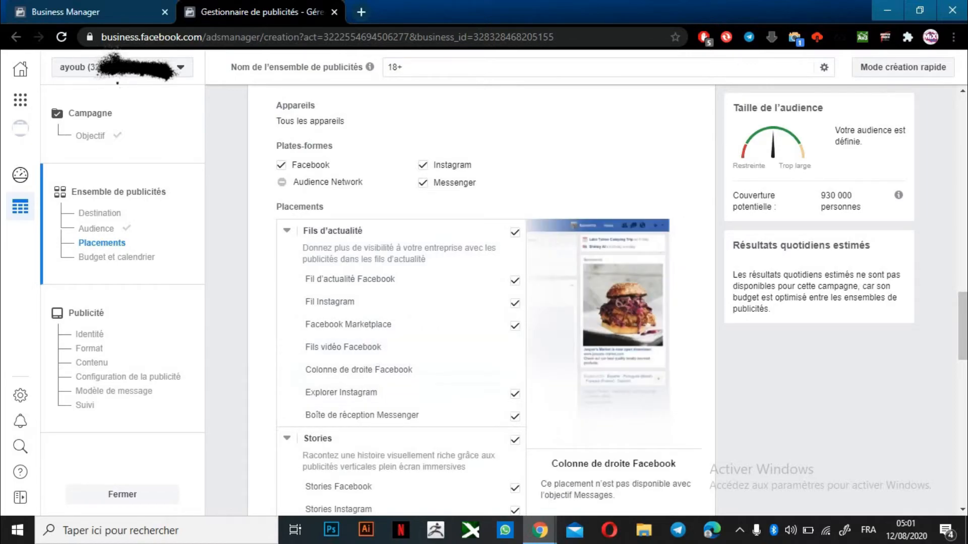
scroll(962, 325, "down", 3)
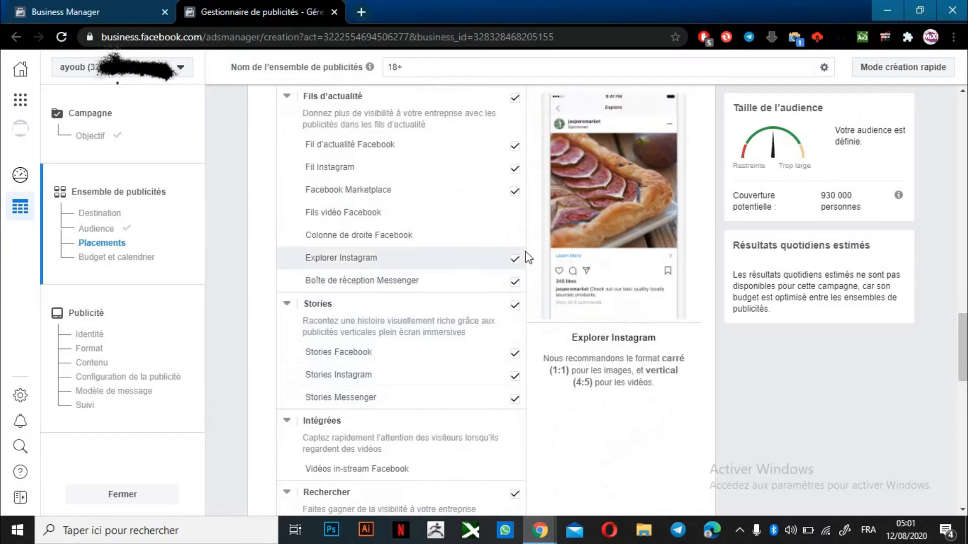
left_click_drag(958, 341, 935, 470)
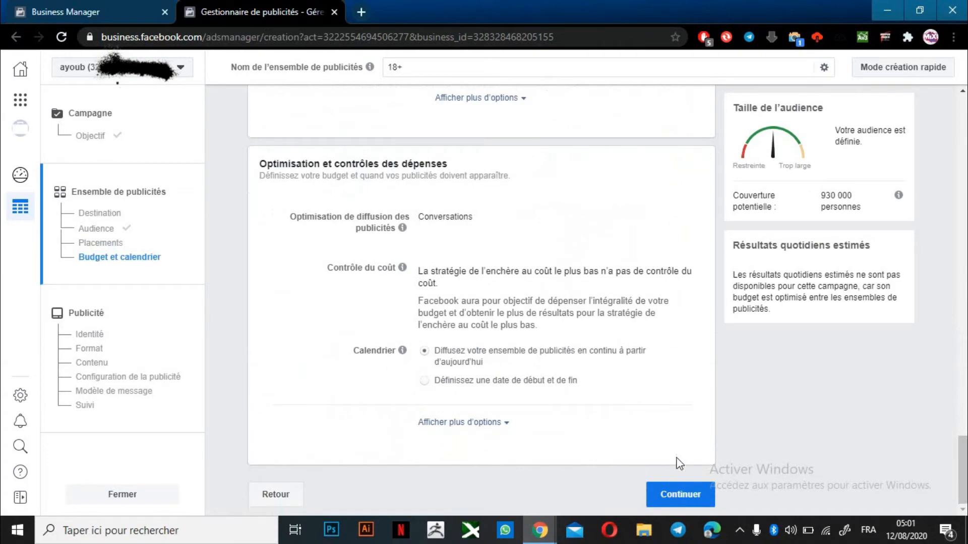
left_click(675, 493)
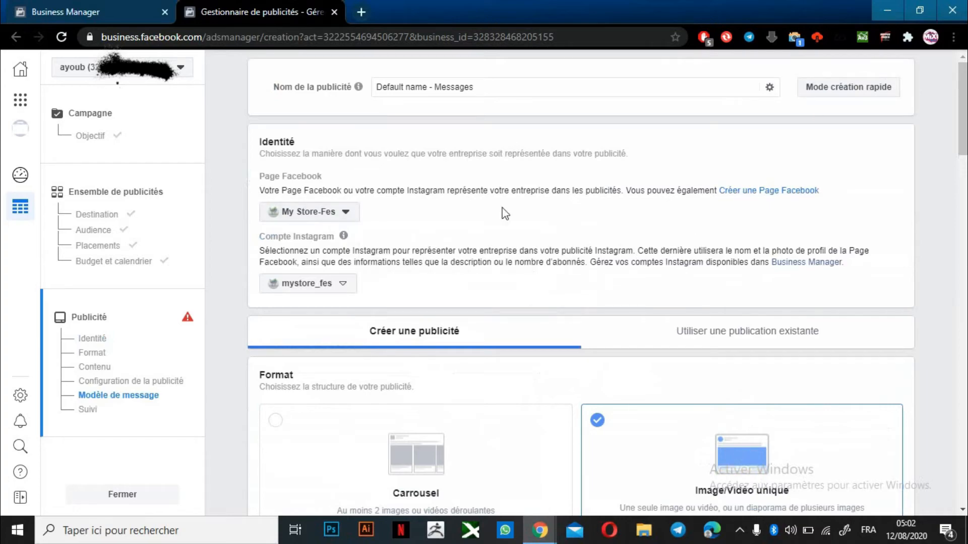
Keep My Store-Fes as the ad's Page and choose the single image or video format
left_click(317, 220)
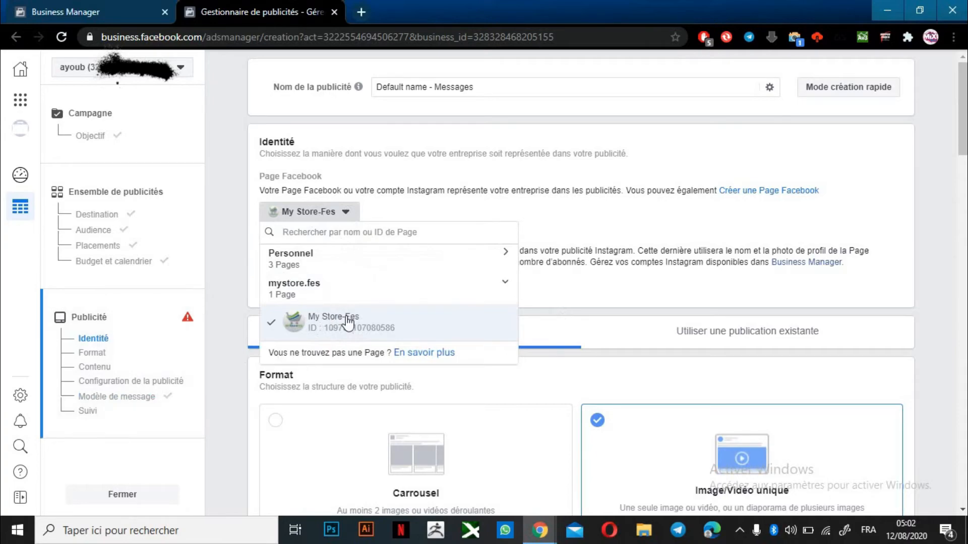
left_click(341, 212)
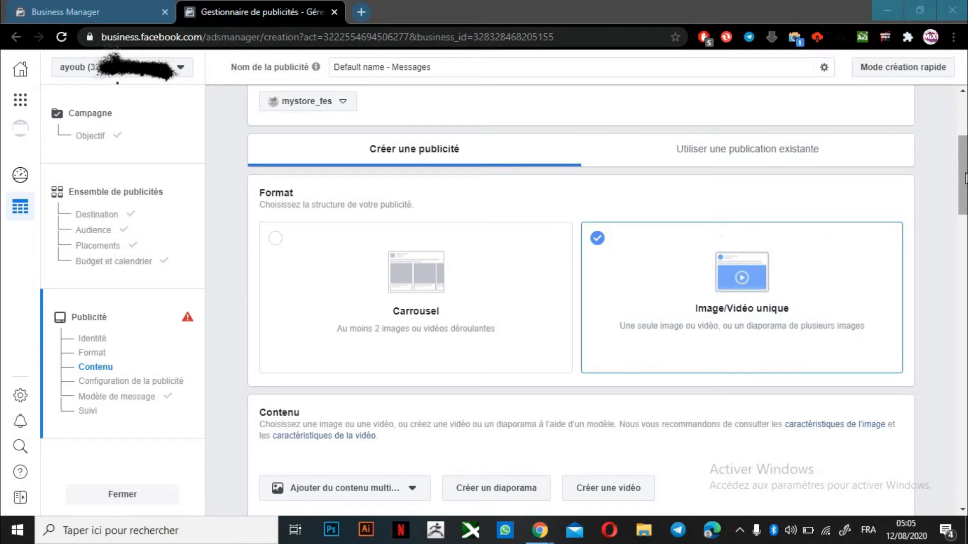
left_click_drag(965, 179, 966, 185)
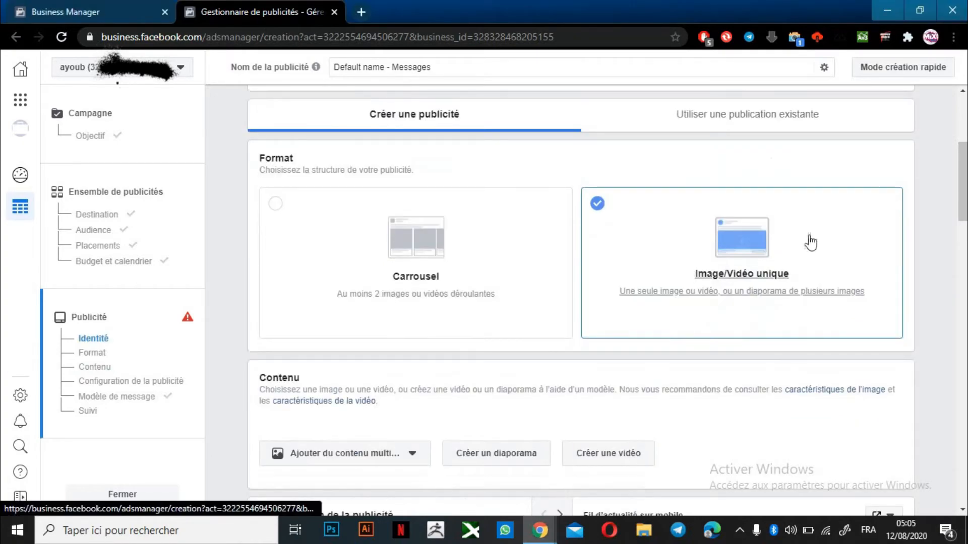
left_click(716, 255)
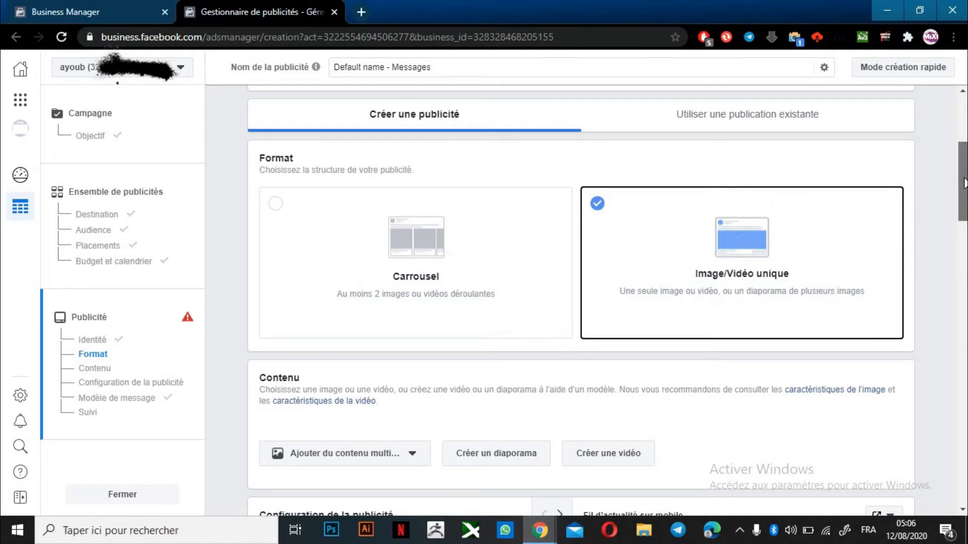
left_click_drag(958, 184, 964, 217)
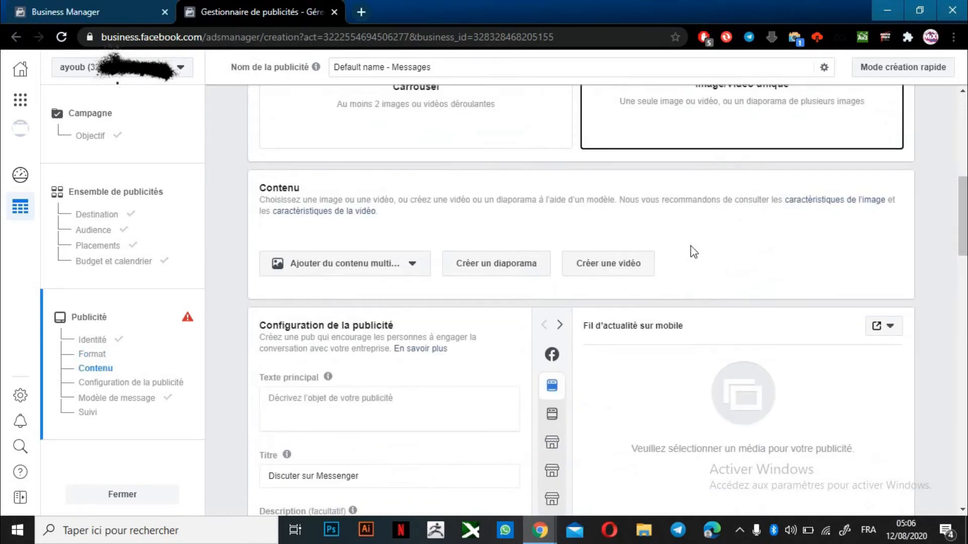
left_click(343, 265)
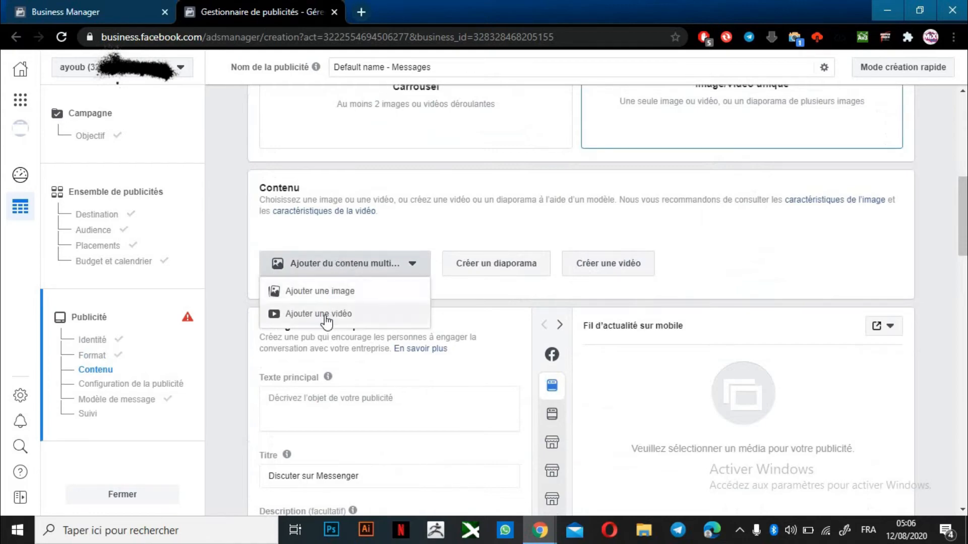
Upload a new photo from the computer and confirm it as the ad's image
left_click(342, 291)
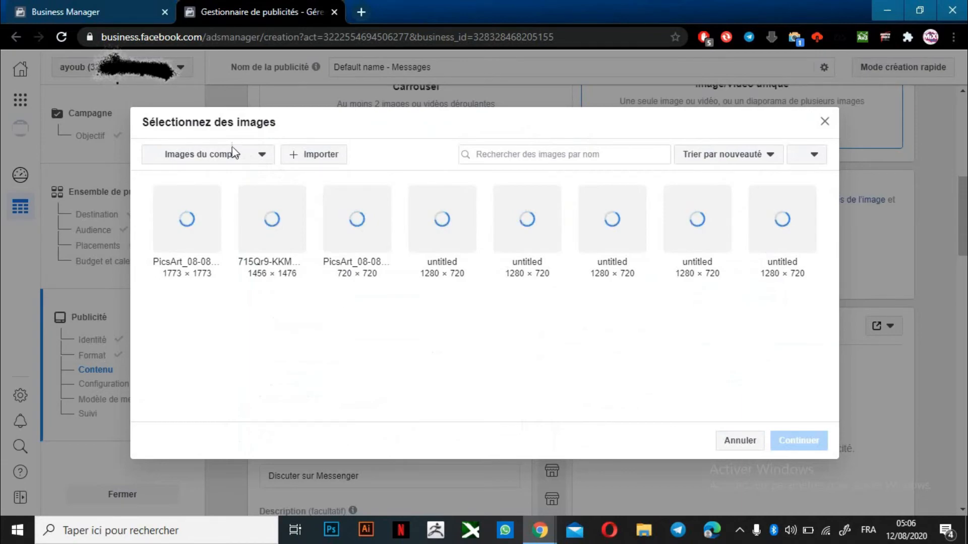
left_click(223, 157)
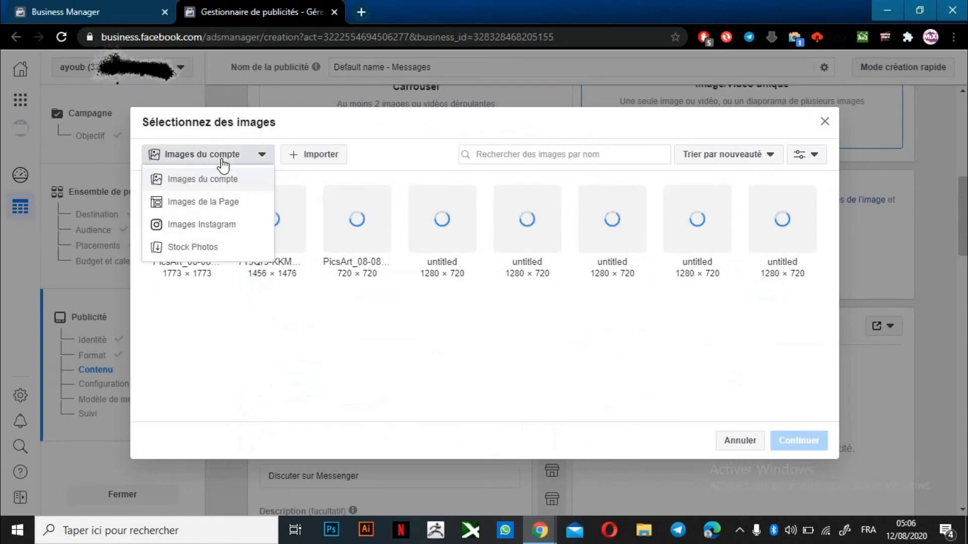
left_click(334, 154)
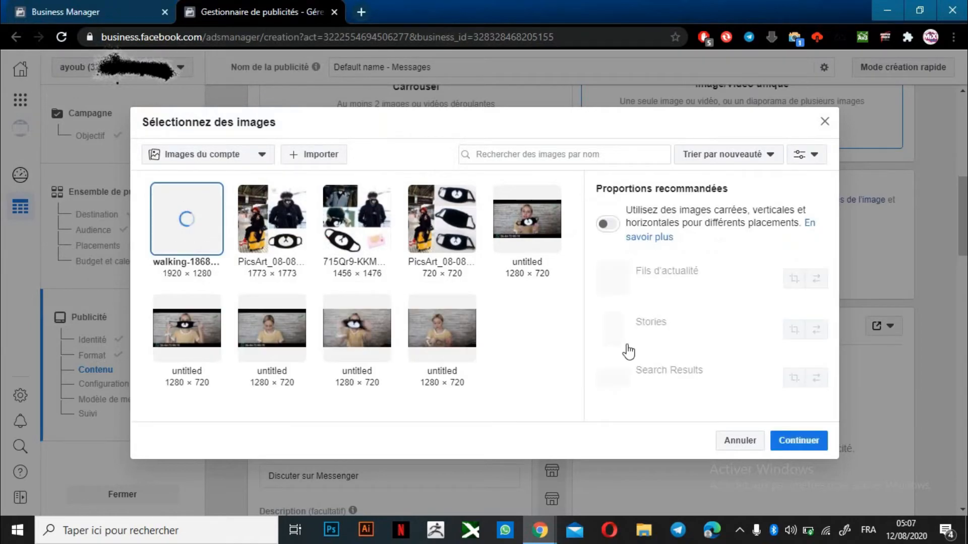
left_click(798, 440)
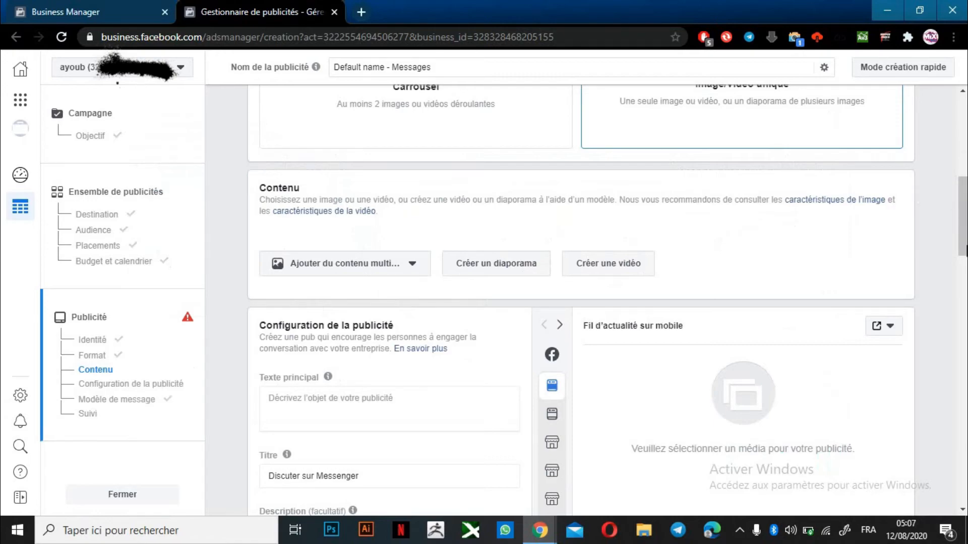
scroll(966, 249, "down", 5)
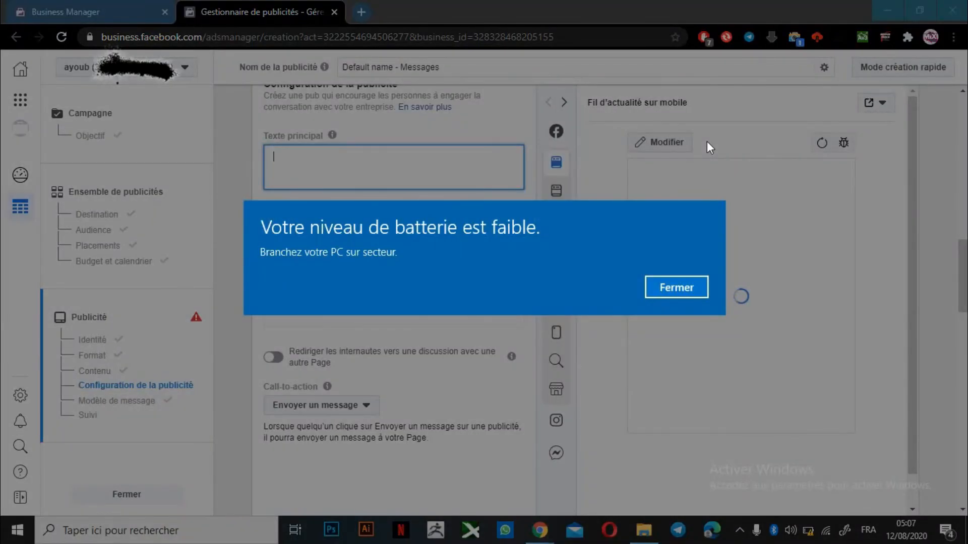
Dismiss the low-battery alert and enter placeholder primary text 'les cscknkcq'
left_click(685, 289)
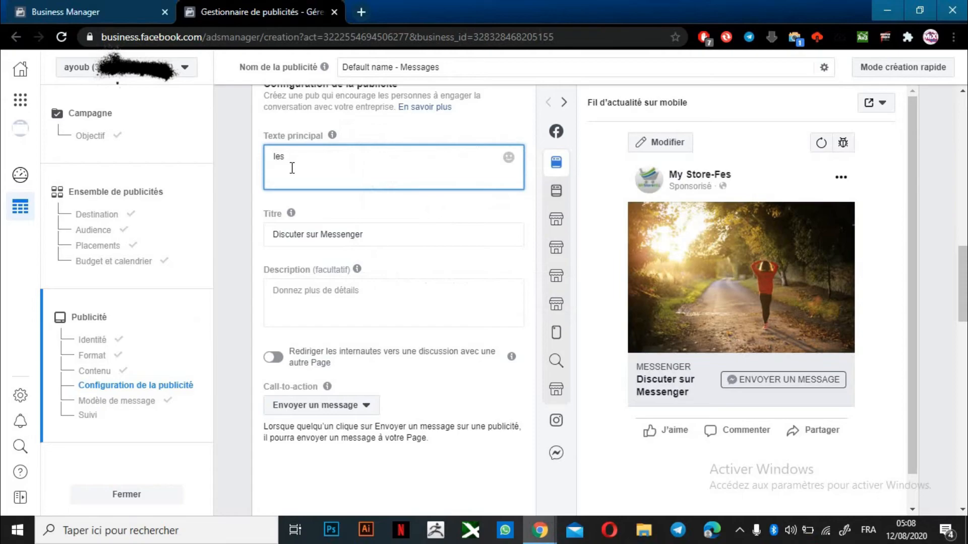
type("csc")
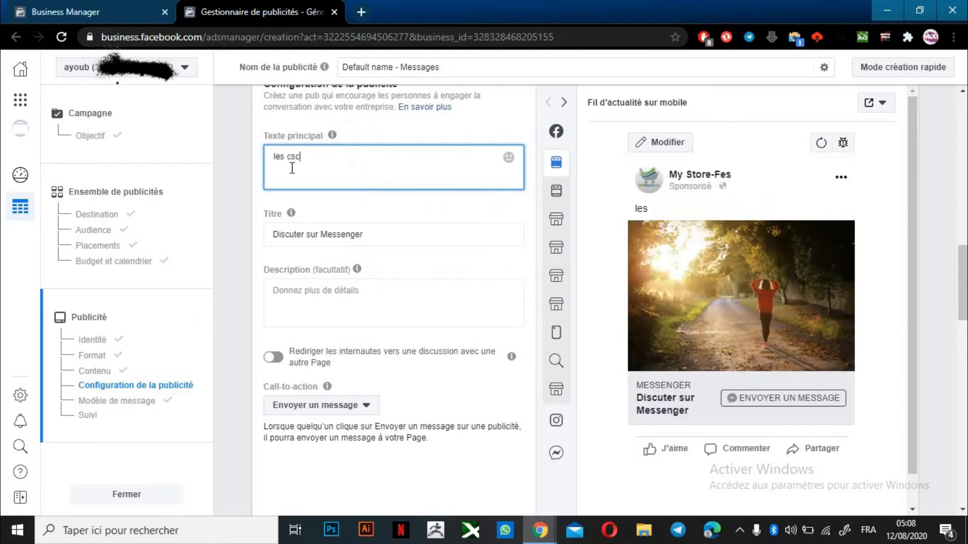
type("knkcqknkcx,cjx")
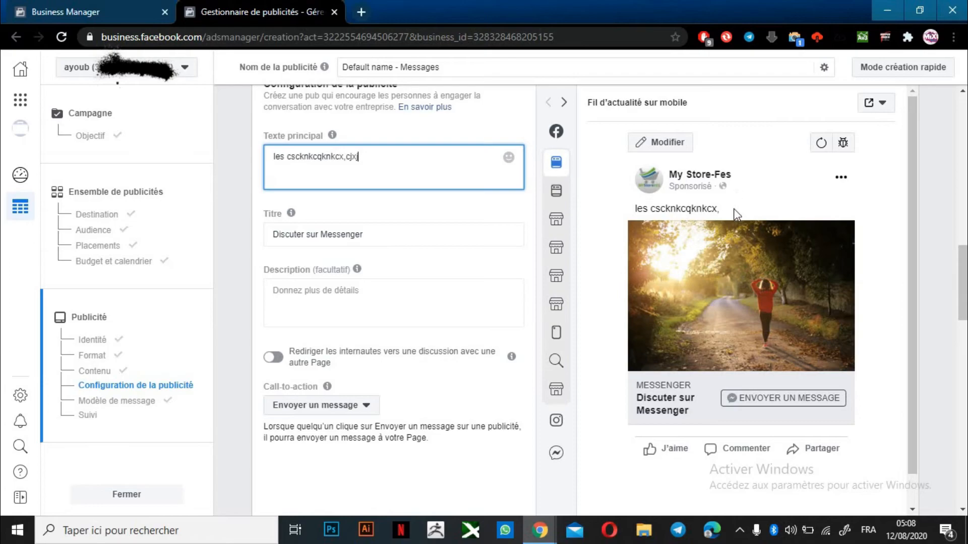
key("BackSpace")
key("BackSpace")
key("BackSpace")
key("BackSpace")
key("BackSpace")
key("BackSpace")
key("BackSpace")
key("BackSpace")
key("BackSpace")
left_click(277, 233)
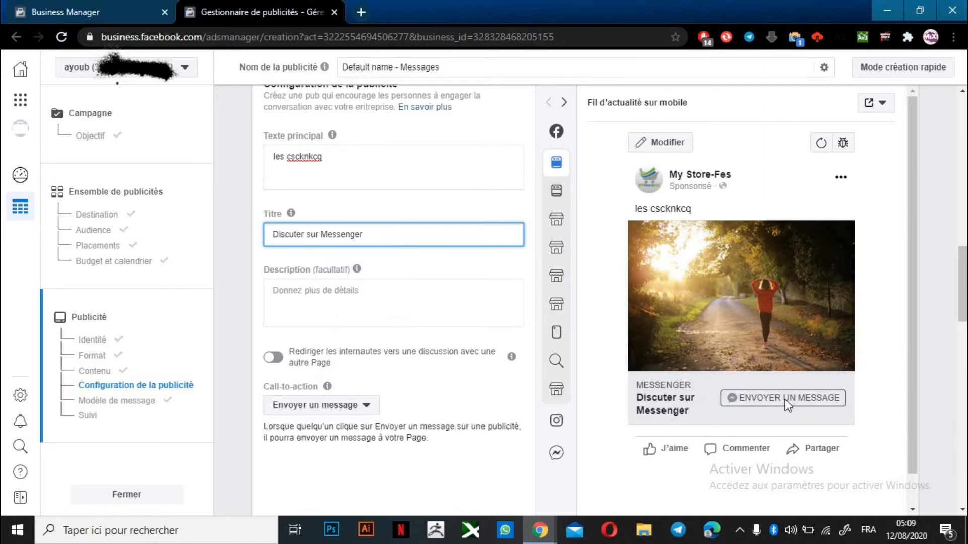
left_click(351, 407)
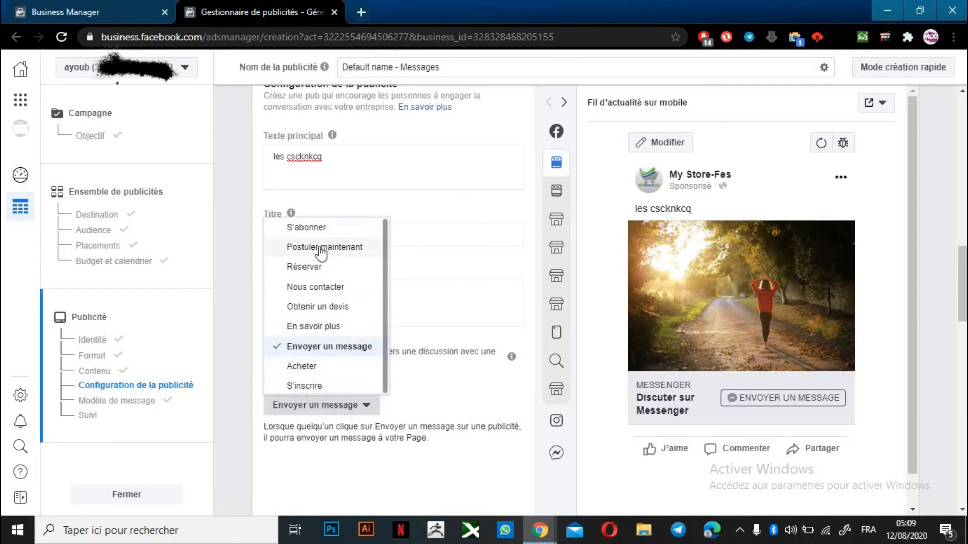
Set the call-to-action to S'abonner and preview the ad in desktop feed and Facebook Stories
left_click(314, 227)
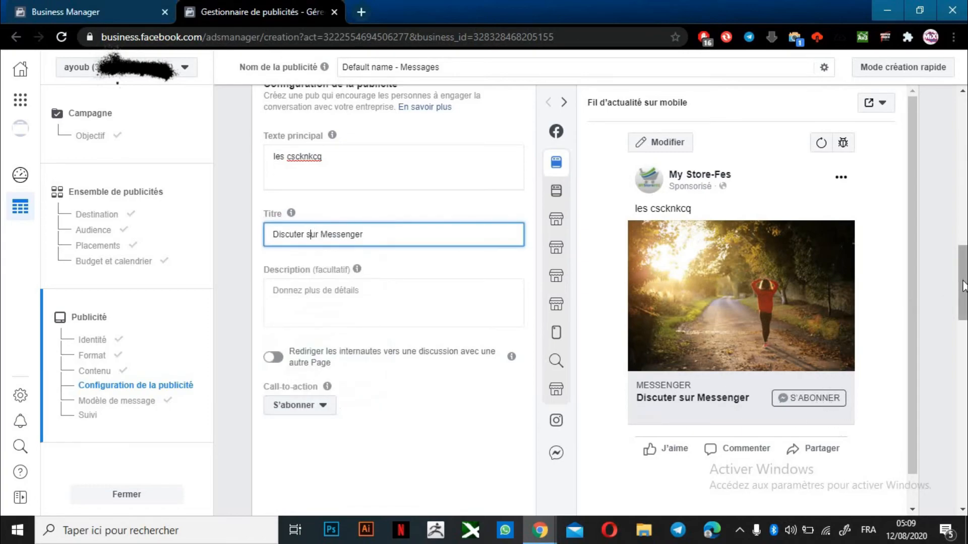
mouse_move(963, 286)
left_mouse_down()
mouse_move(965, 297)
mouse_move(963, 285)
left_mouse_up()
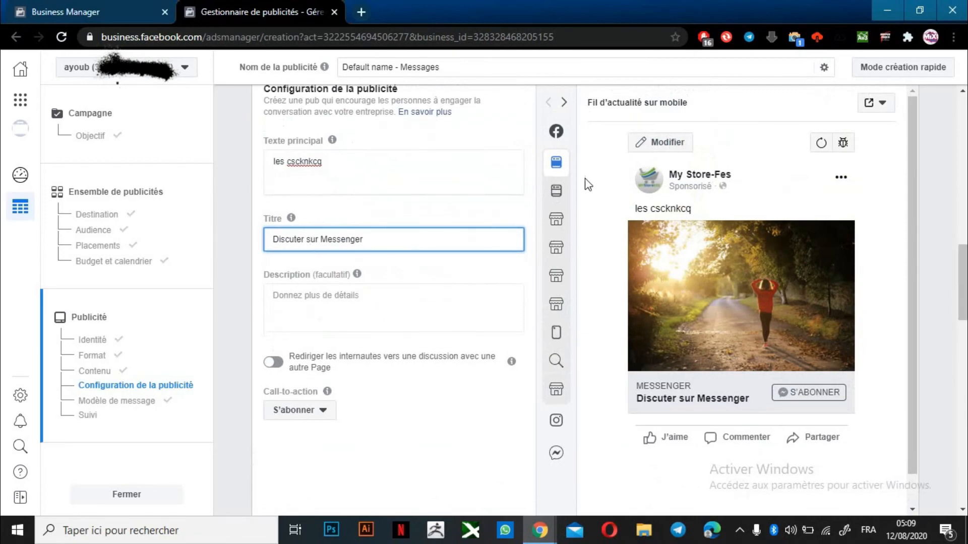
left_click(564, 190)
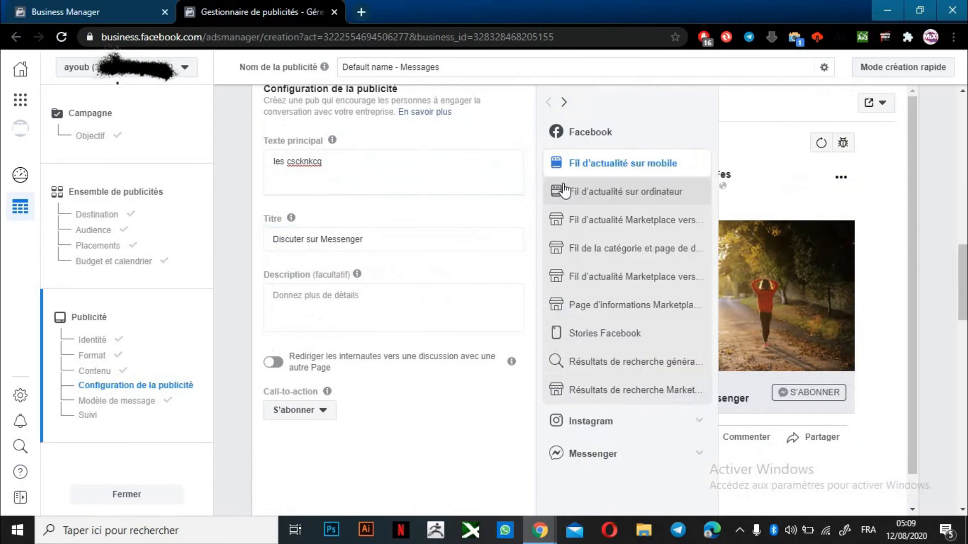
left_click(565, 191)
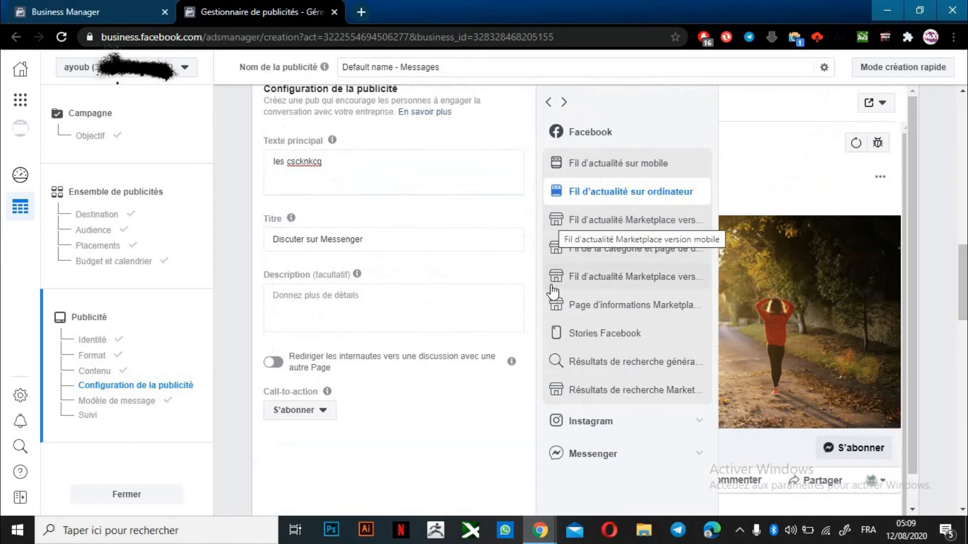
left_click(619, 341)
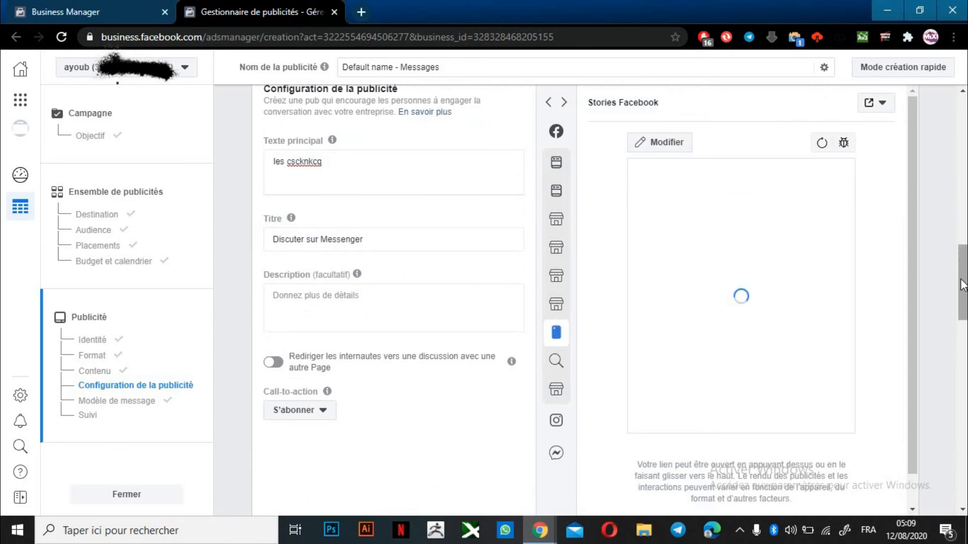
scroll(963, 280, "down", 1)
scroll(952, 282, "down", 1)
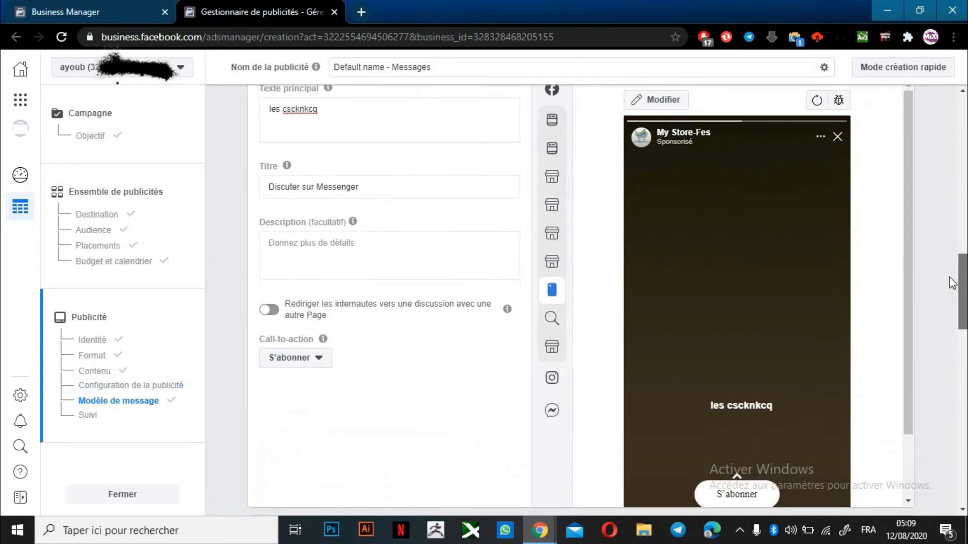
scroll(947, 276, "down", 5)
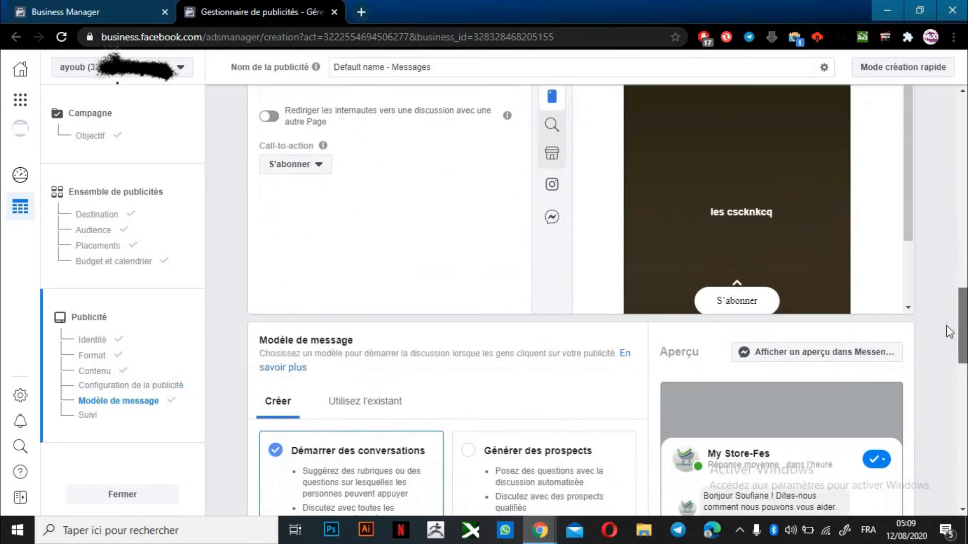
Open a new message template under Démarrer des conversations, discard it unsaved, and scroll to Suivi
scroll(946, 347, "down", 3)
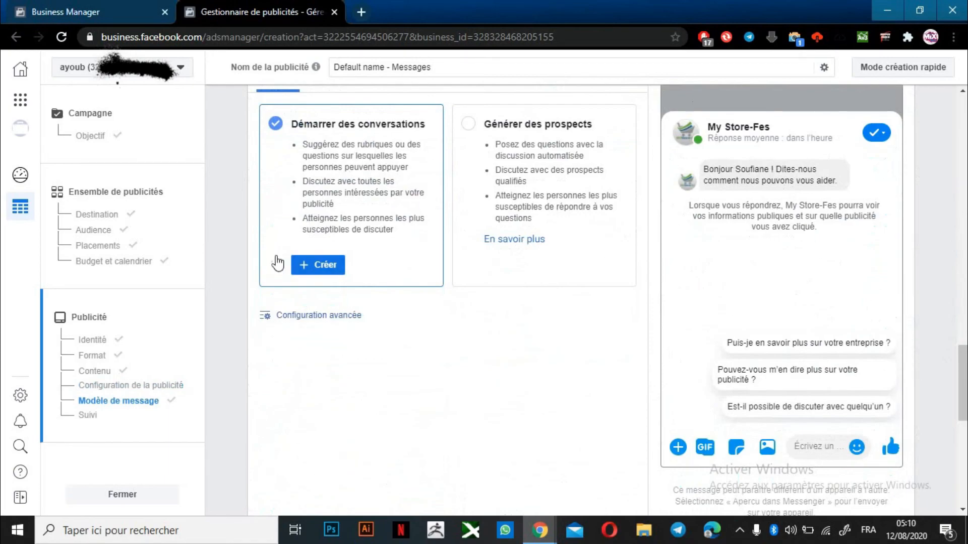
left_click(316, 267)
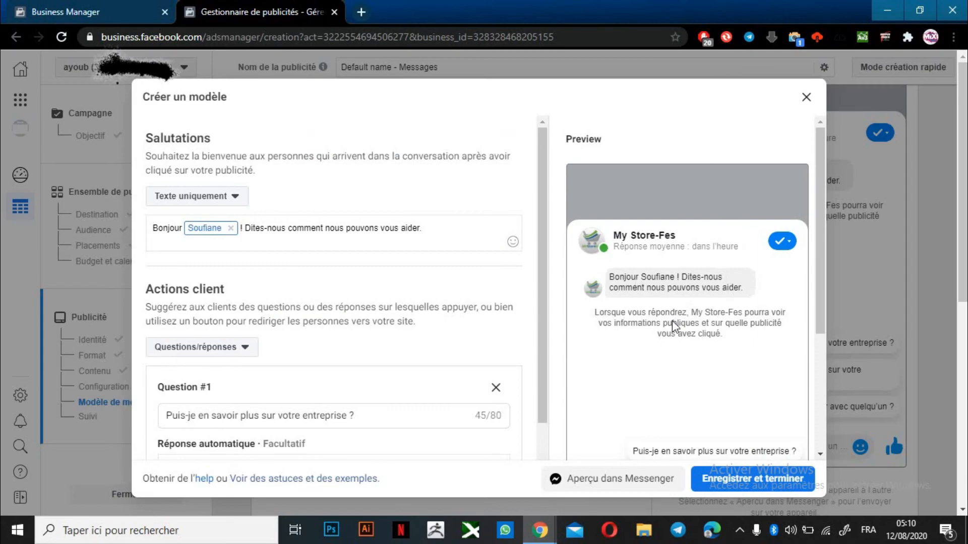
left_click(805, 99)
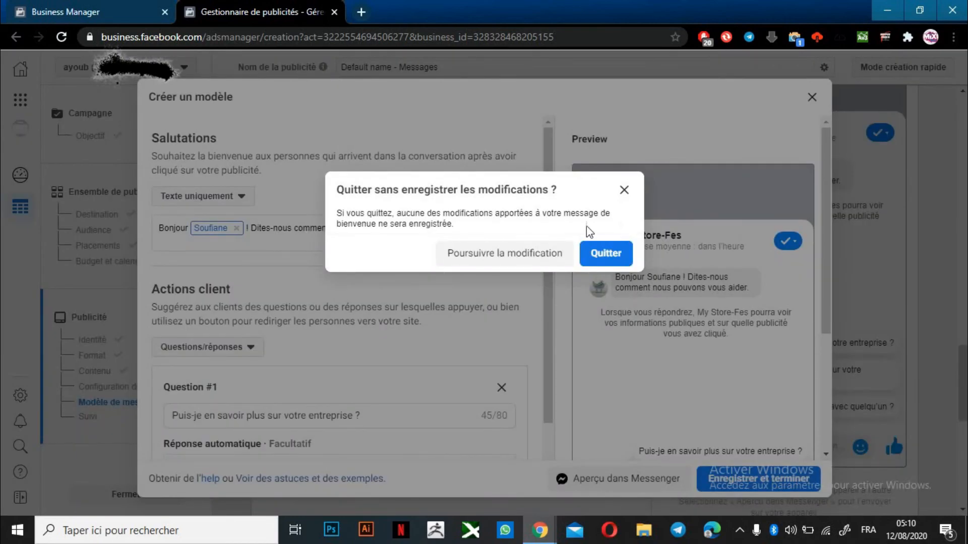
left_click(601, 256)
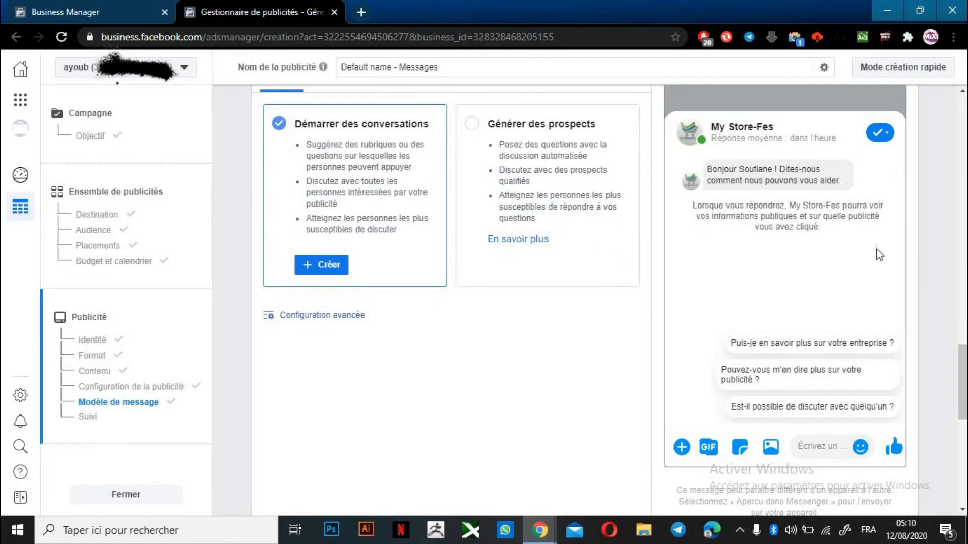
left_click_drag(963, 375, 954, 446)
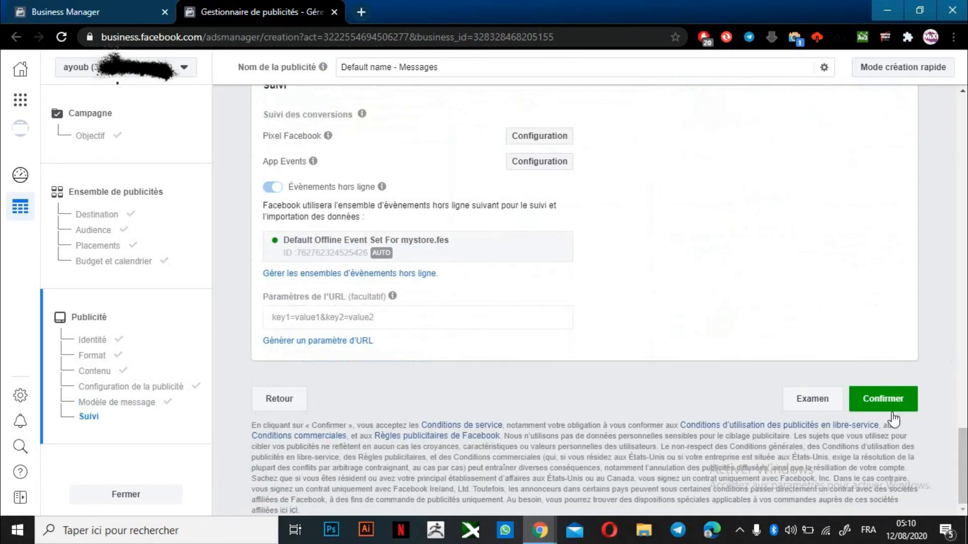
Confirm and publish the Messages campaign 'test' with its ad set and ad
left_click(893, 408)
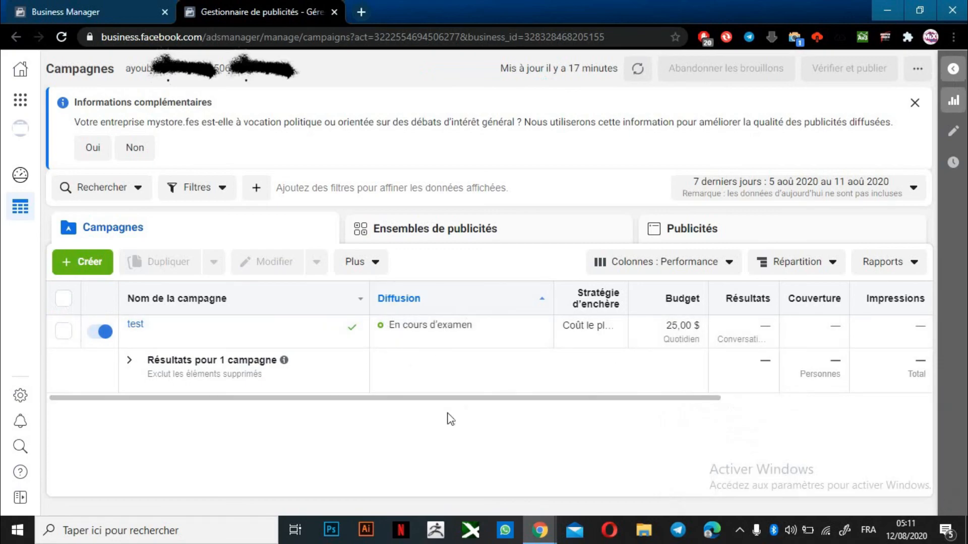
Show ad set 18+4, now En cours d'examen, in the Ensembles de publicités view
left_click_drag(436, 406, 343, 392)
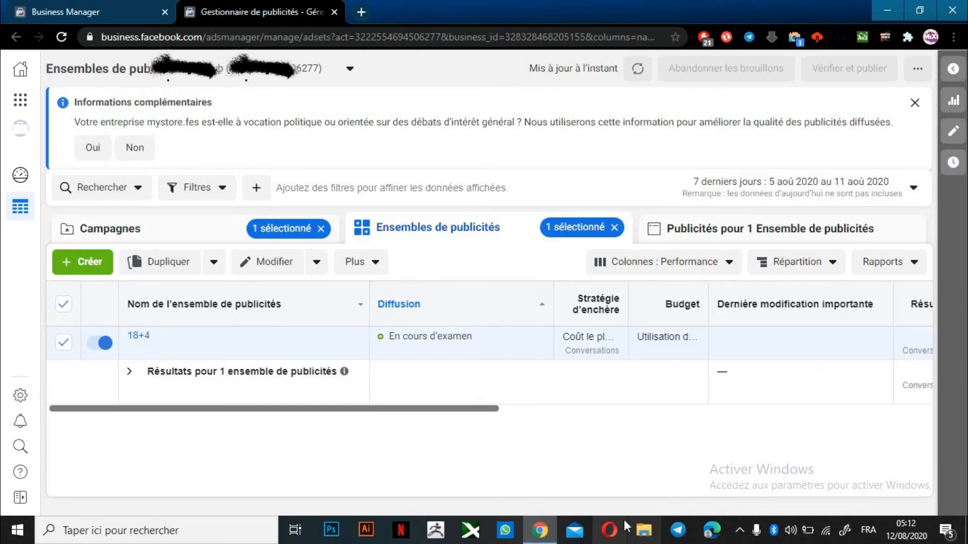